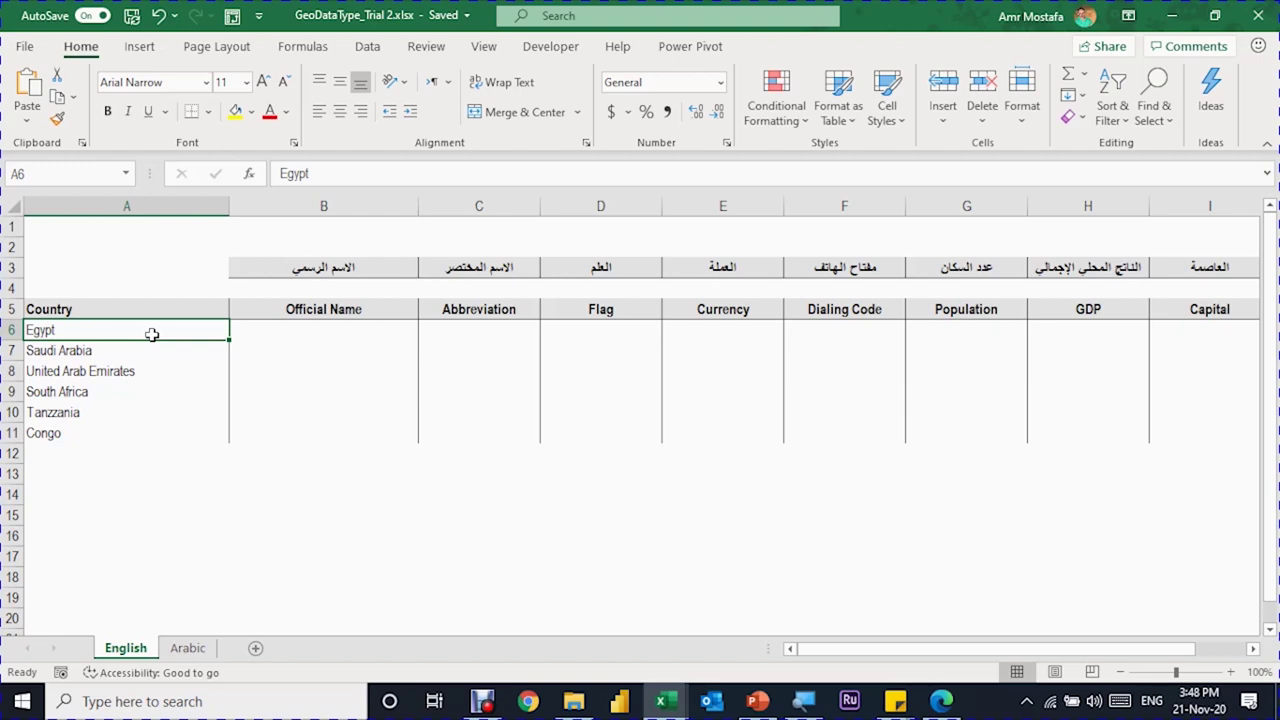
Convert the country names in A6:A11 to the Geography data type.
drag(151, 334, 114, 437)
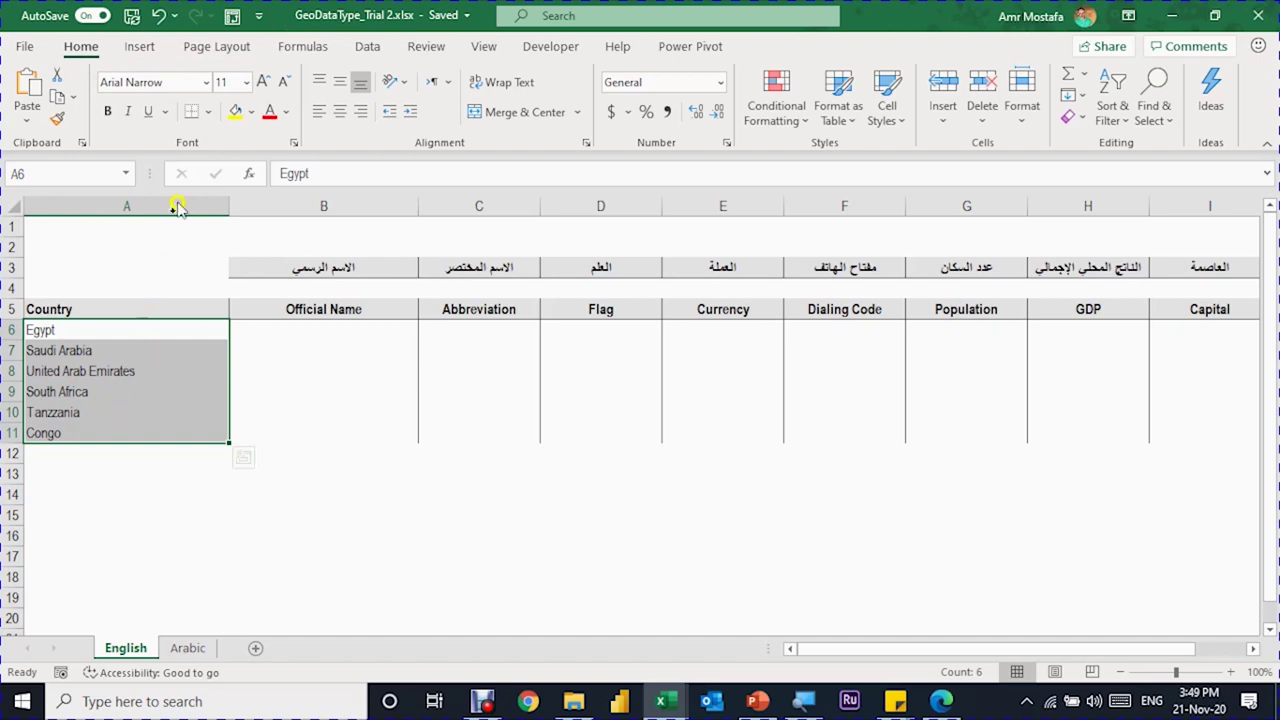
click(372, 46)
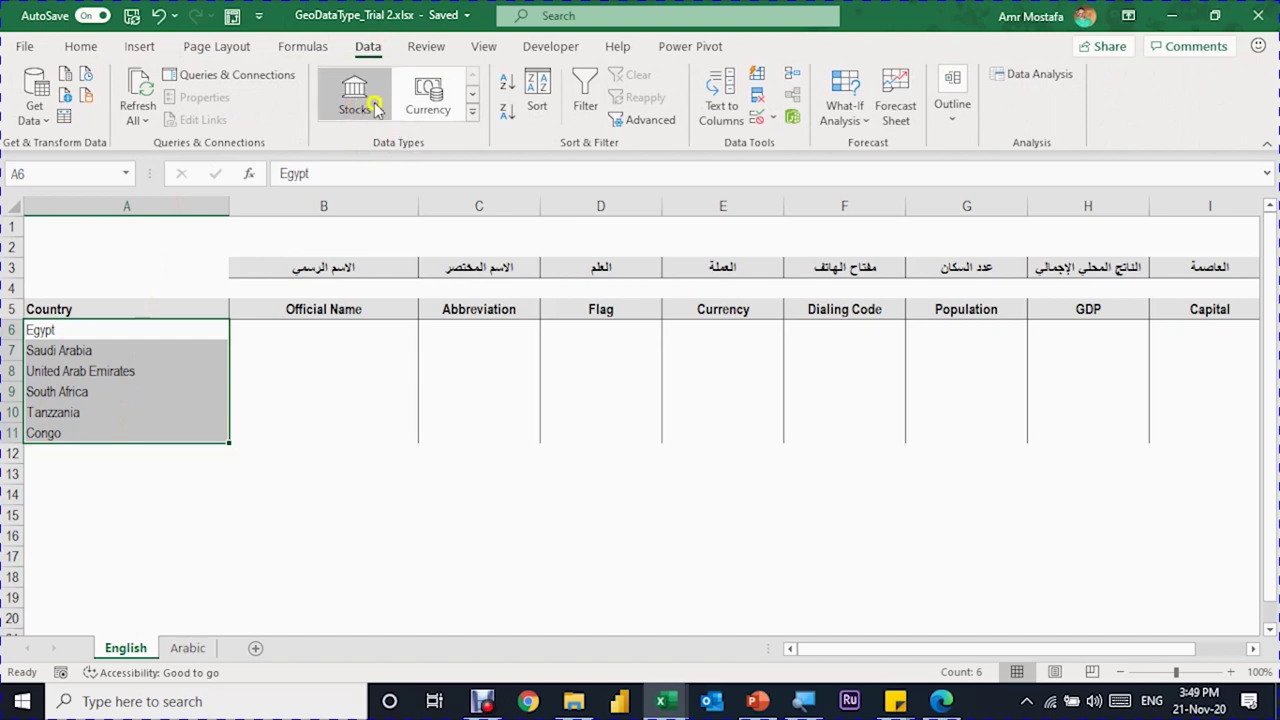
click(470, 94)
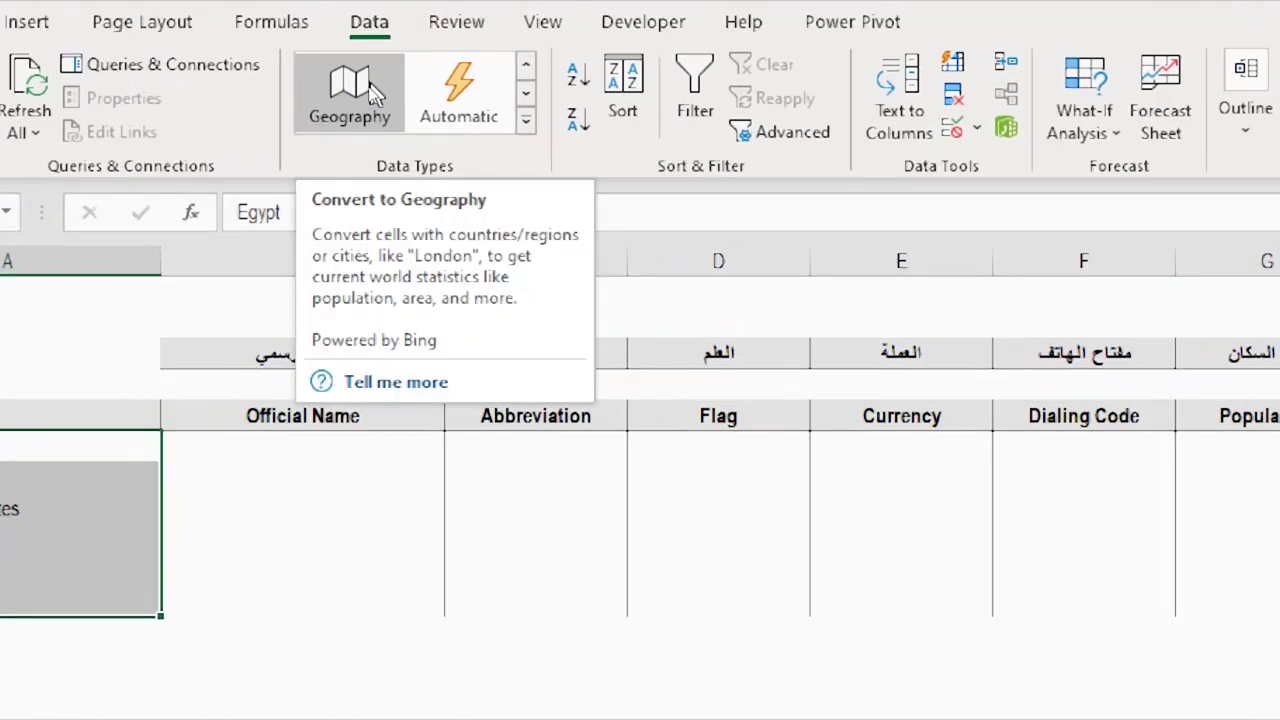
click(372, 92)
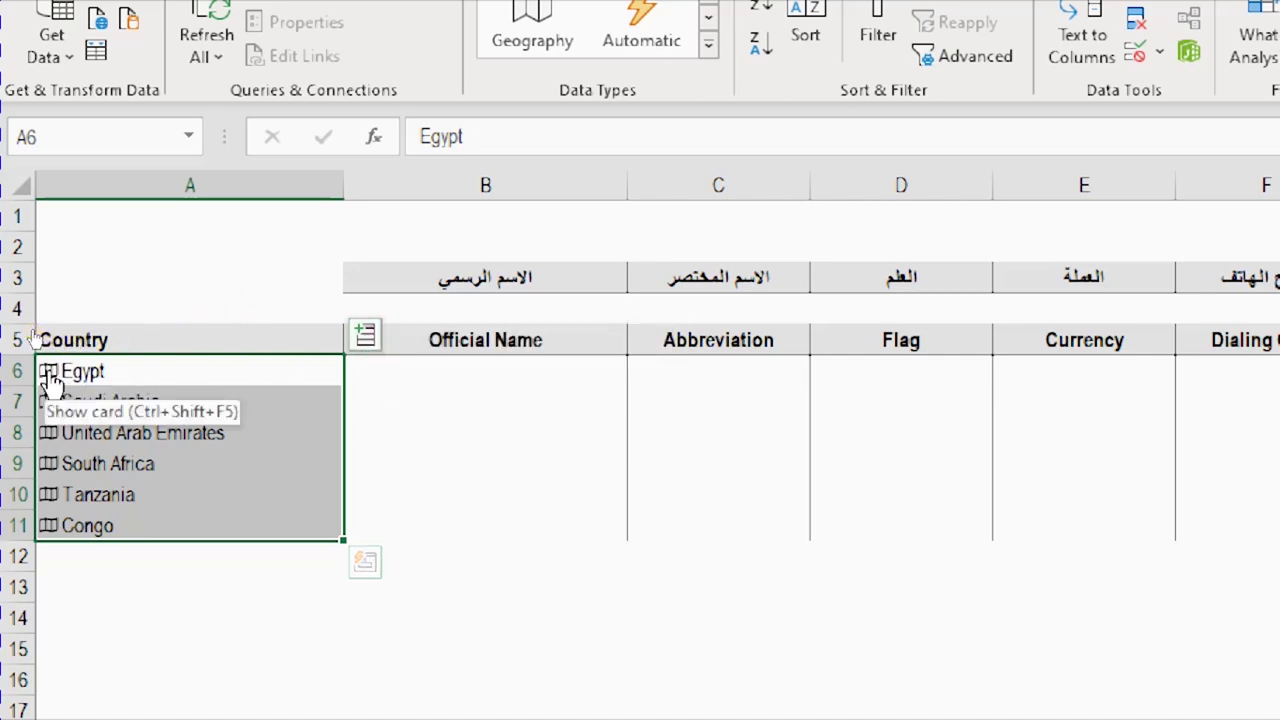
Examine the data card of Egypt and its available fields, as well as the card of Saudi Arabia.
click(50, 376)
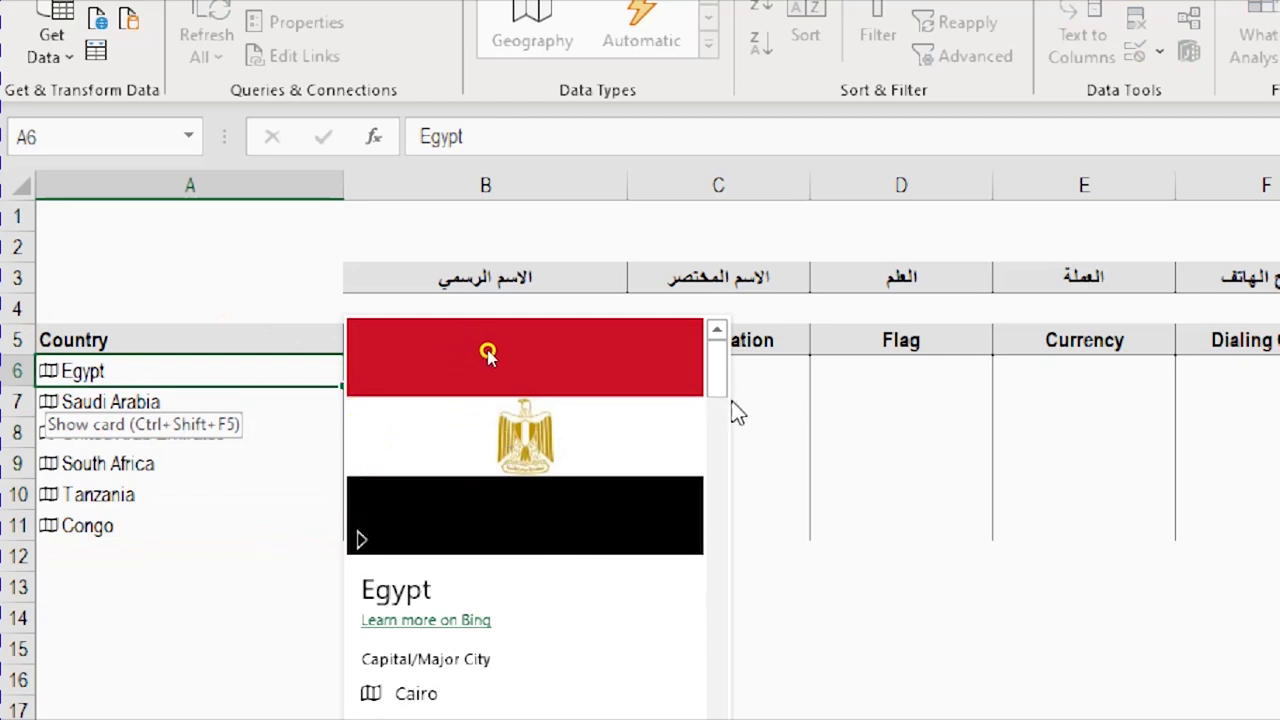
scroll(488, 355, down, 5)
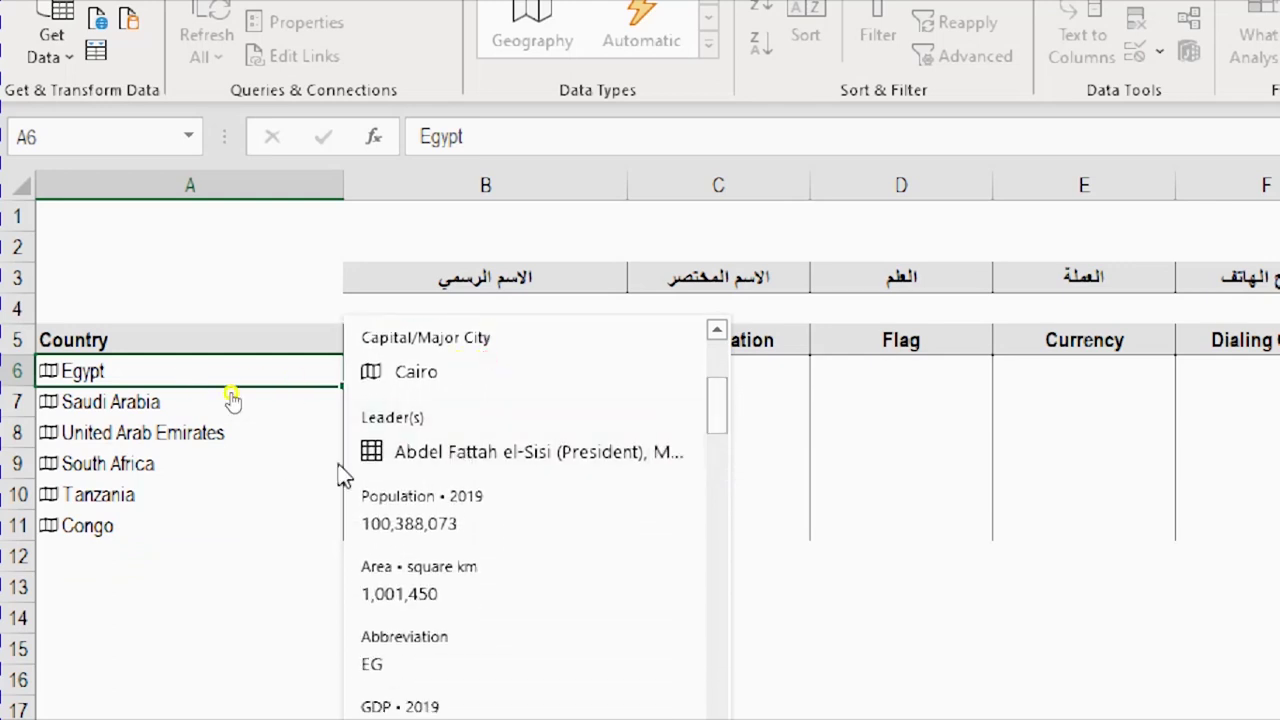
scroll(483, 362, down, 2)
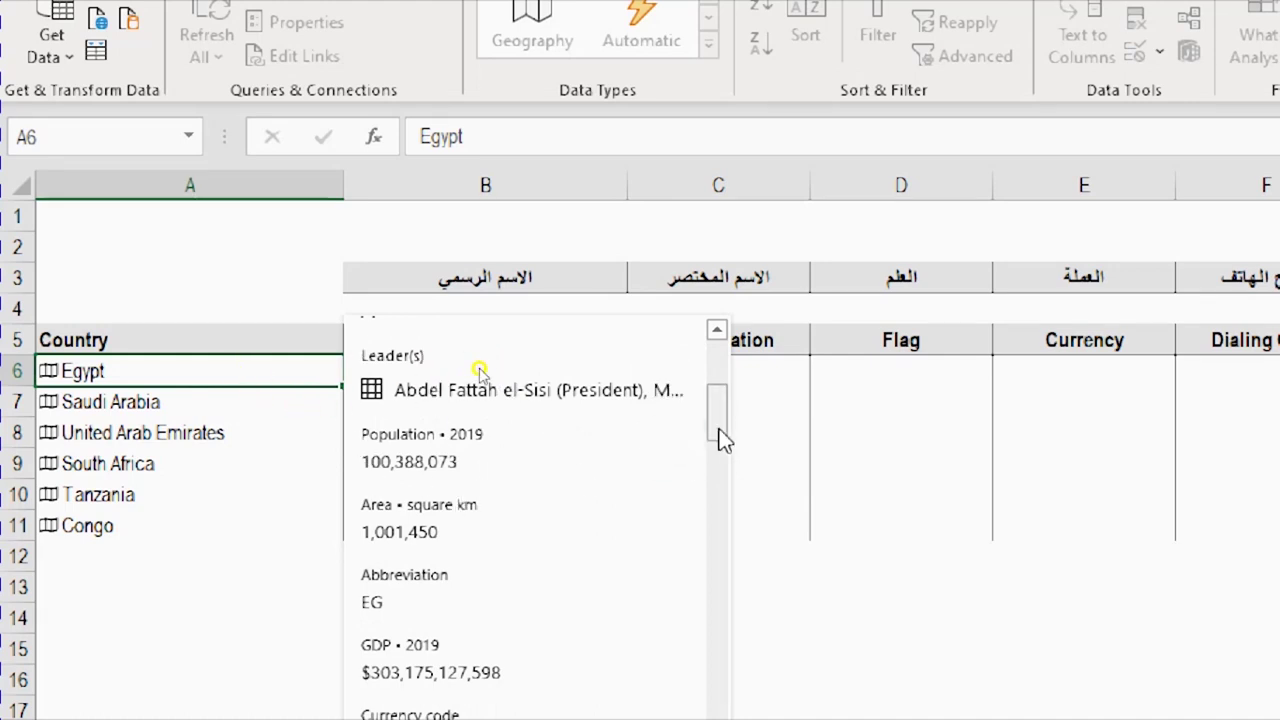
drag(721, 418, 724, 440)
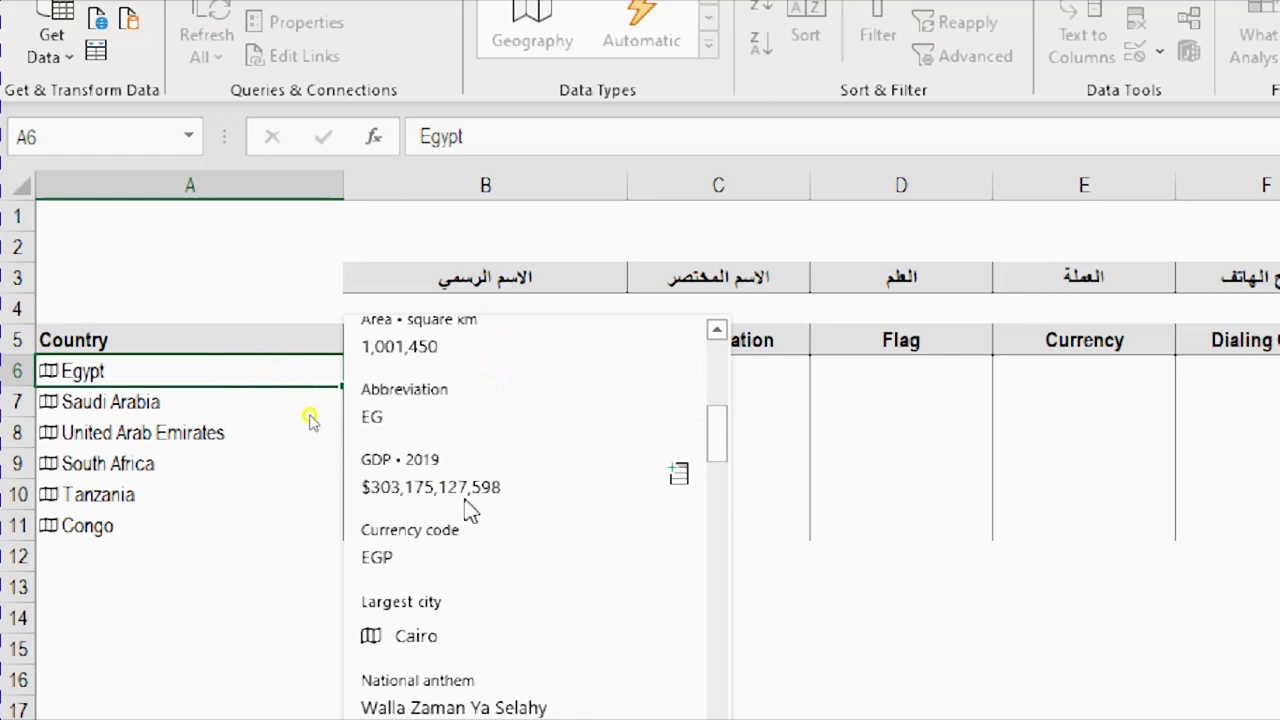
scroll(325, 428, down, 3)
scroll(488, 517, down, 6)
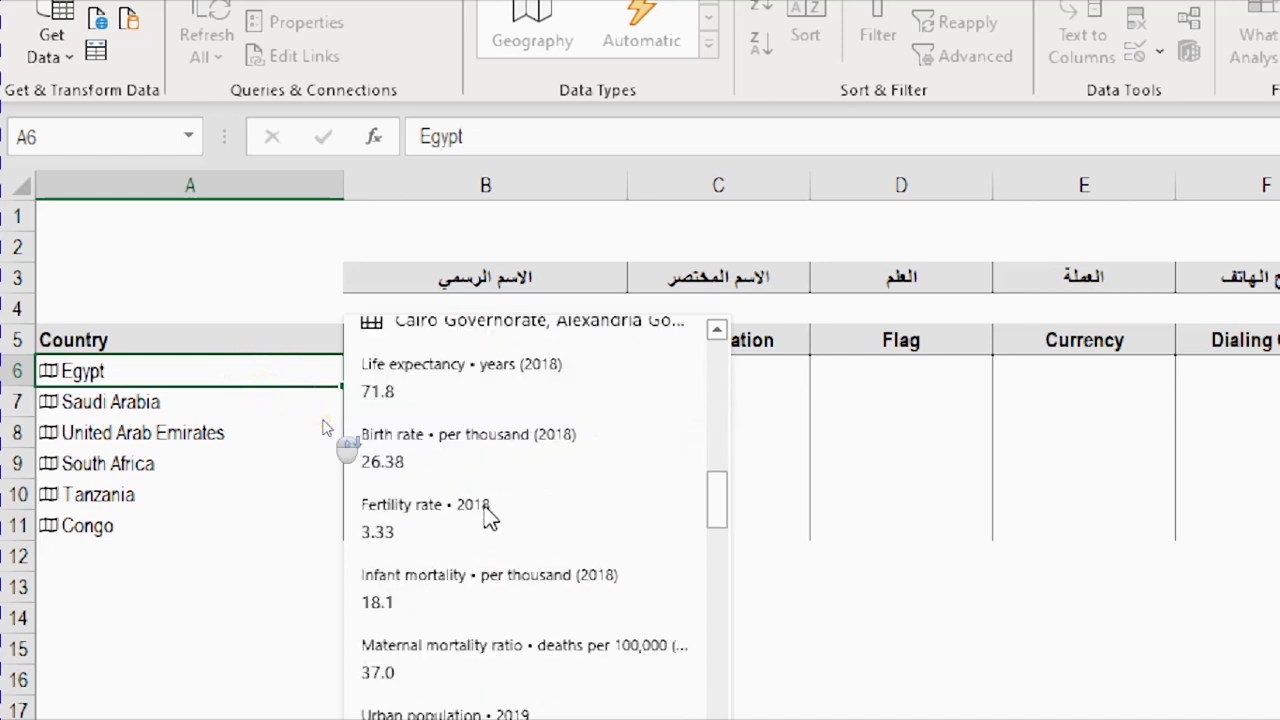
click(48, 402)
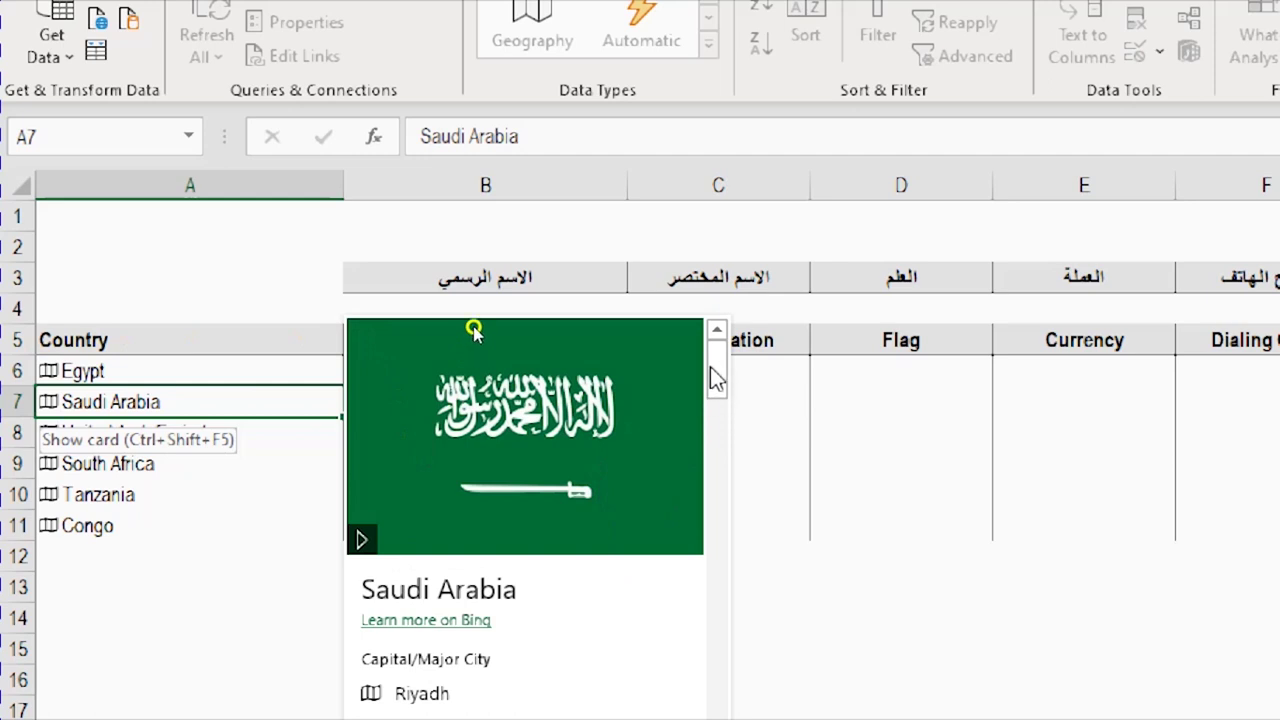
click(265, 402)
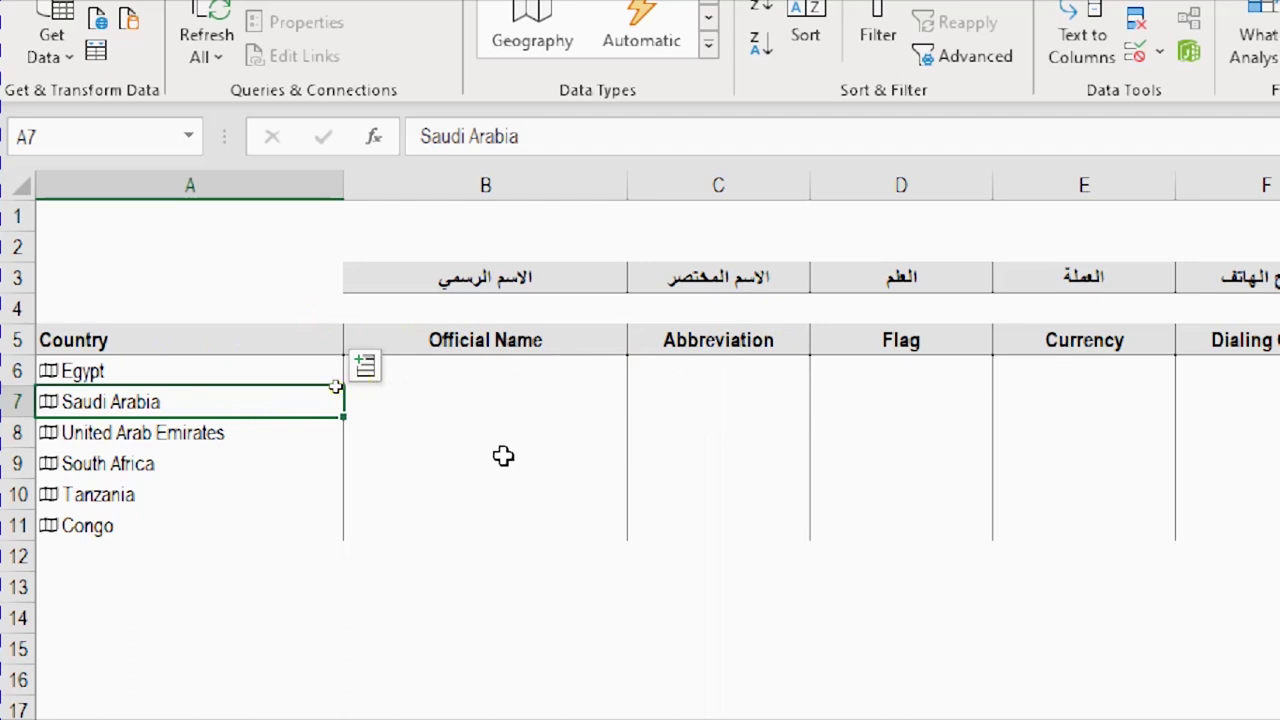
View the data card of Congo in A11 to check which country it is linked to.
click(126, 528)
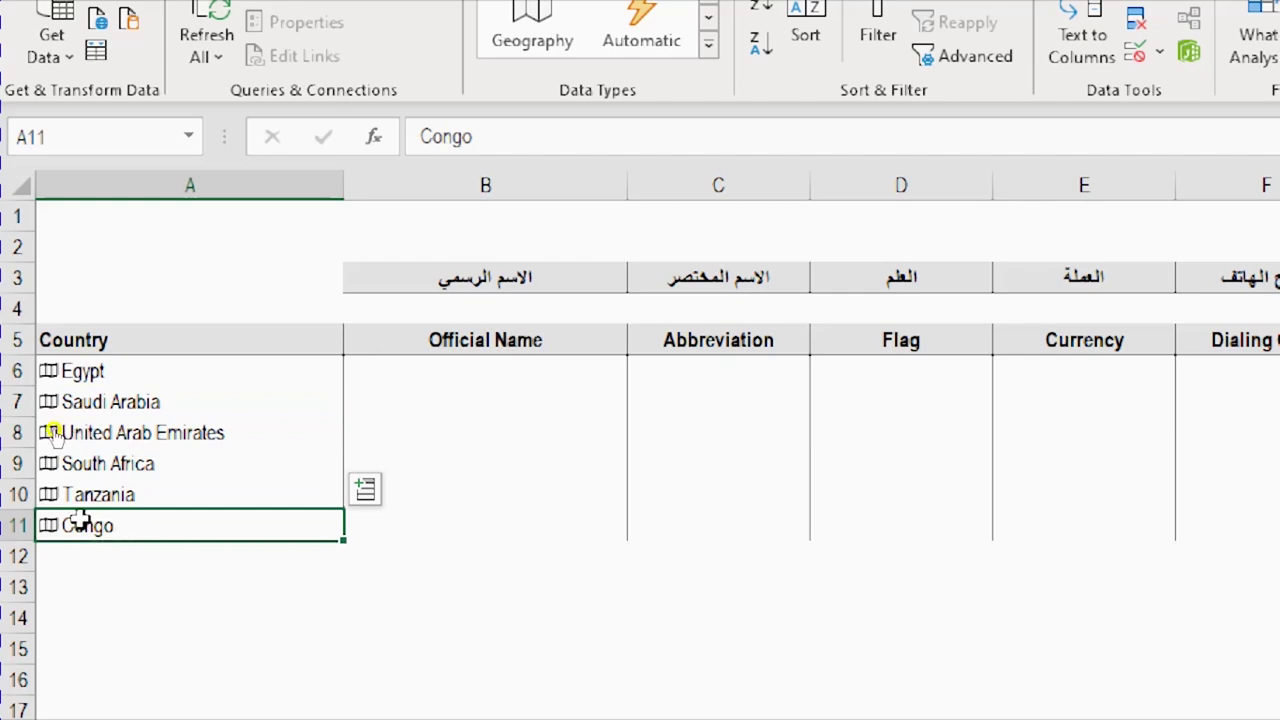
click(49, 526)
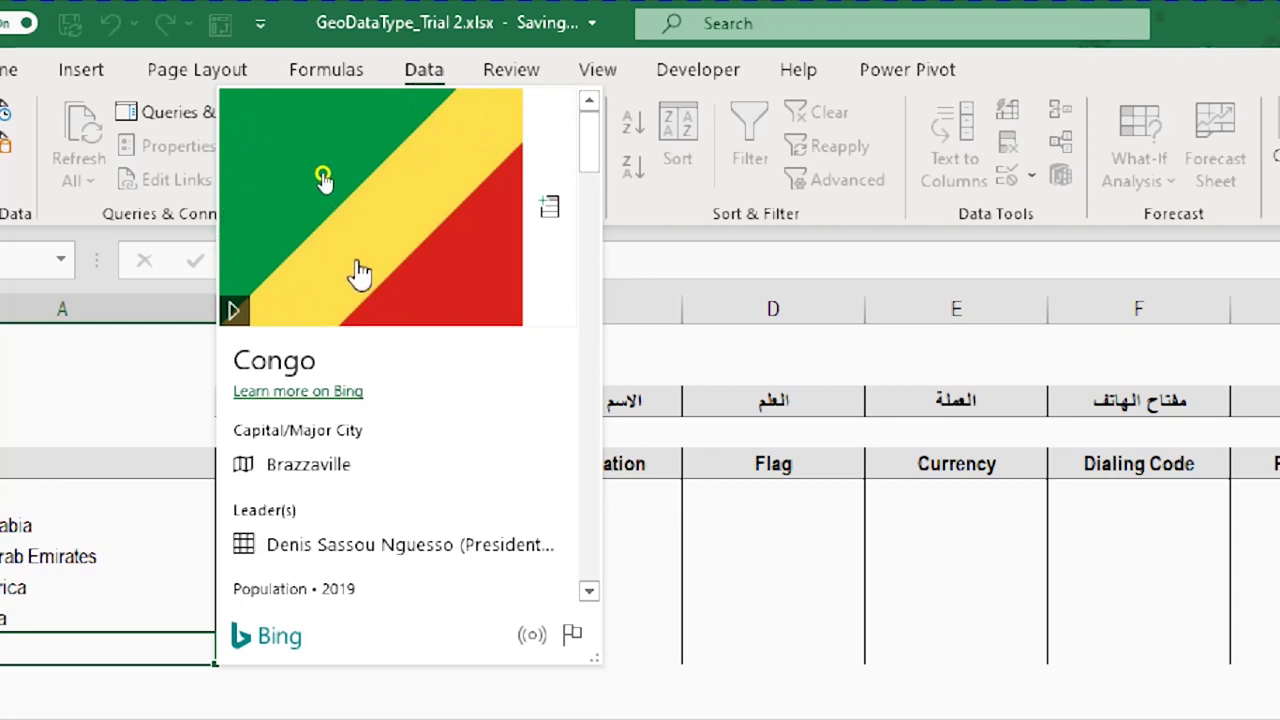
mouse_move(285, 490)
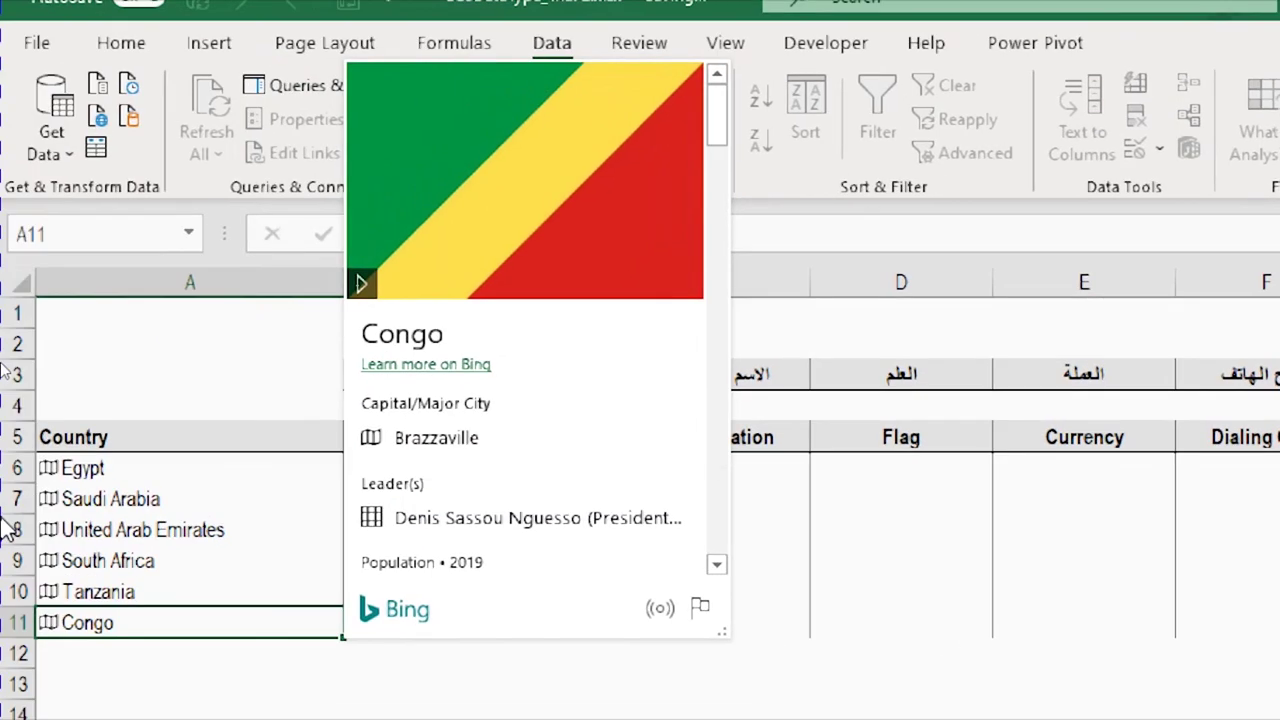
Replace the entry in A11 with "Democratic Republic of Congo" and check its data card.
click(100, 620)
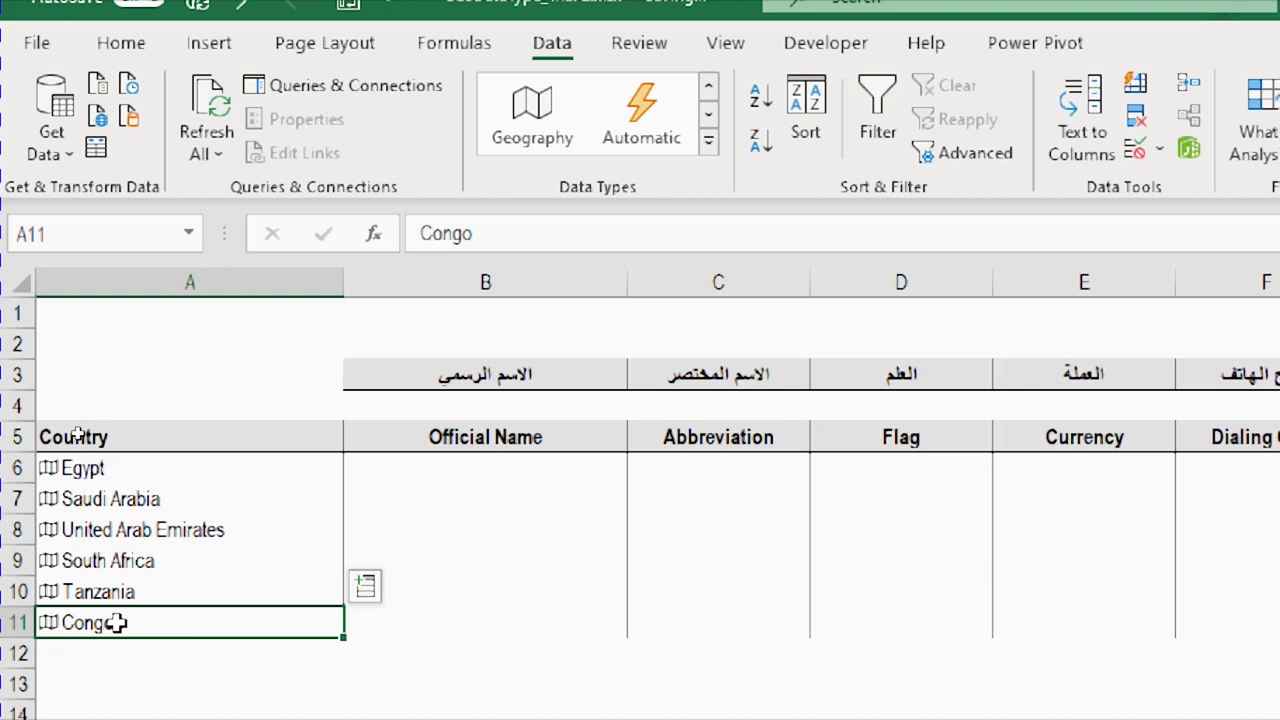
text(Democratic Republic of Congo)
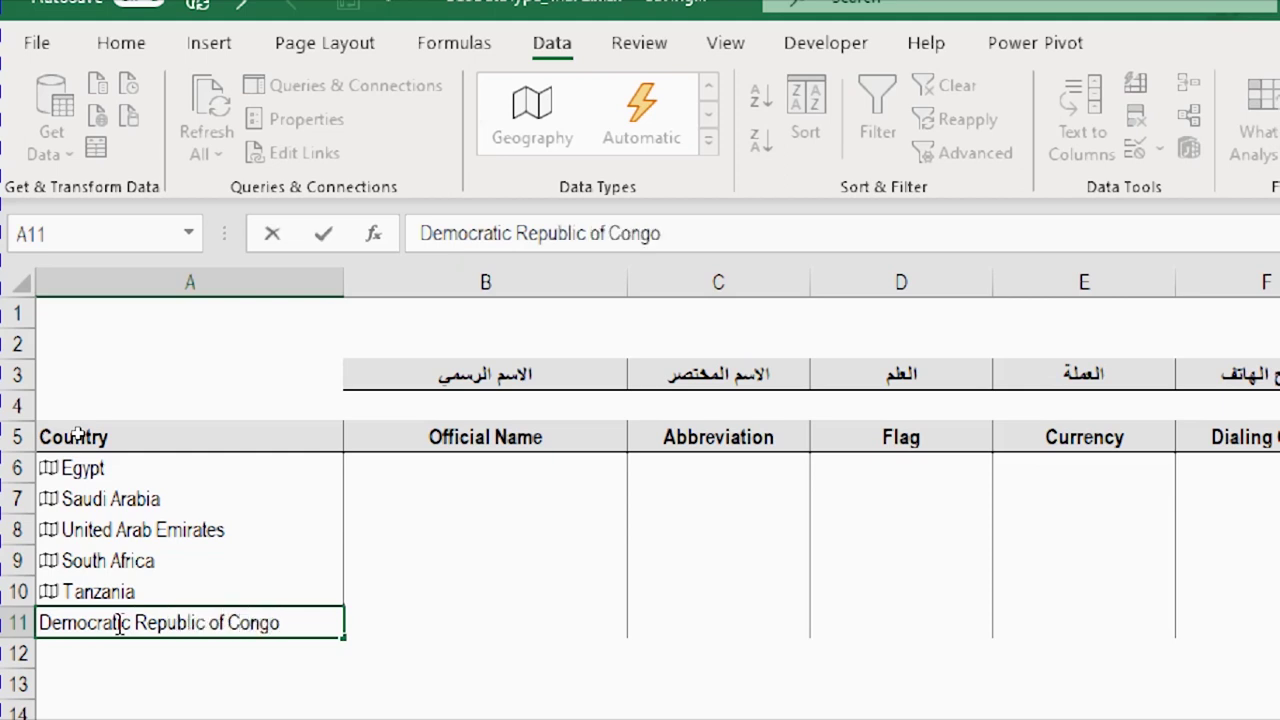
key(Return)
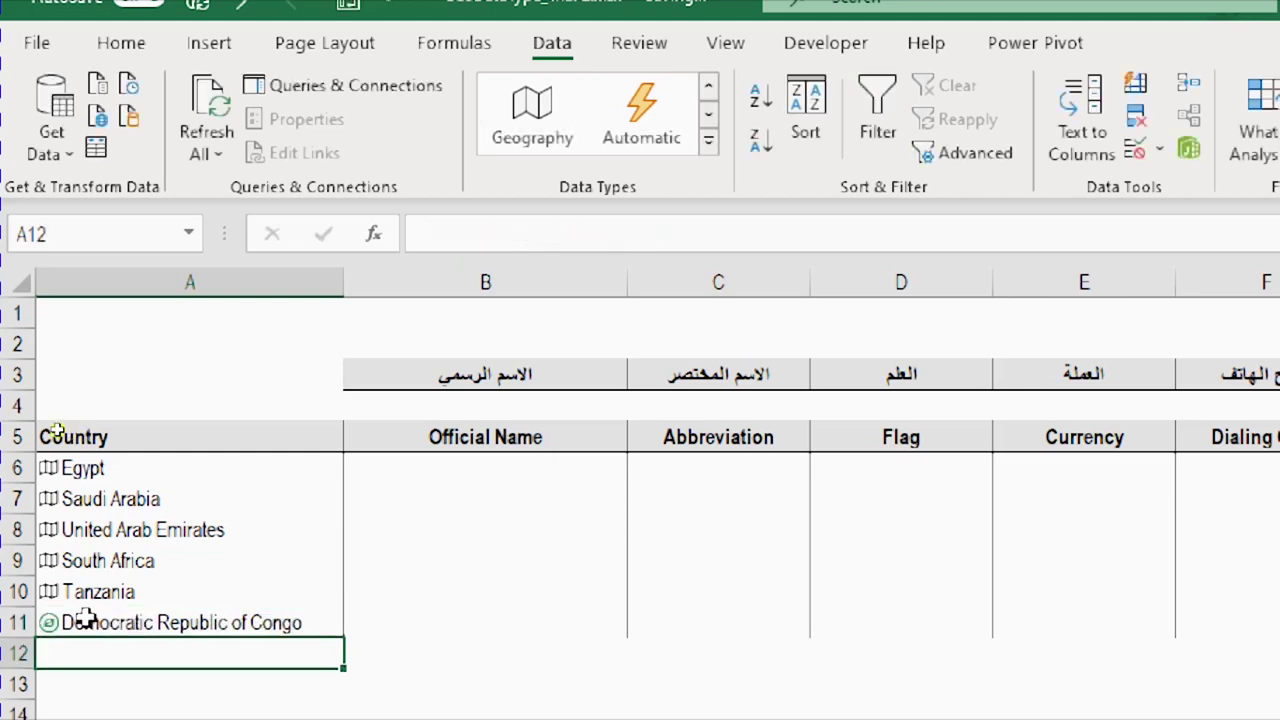
click(47, 624)
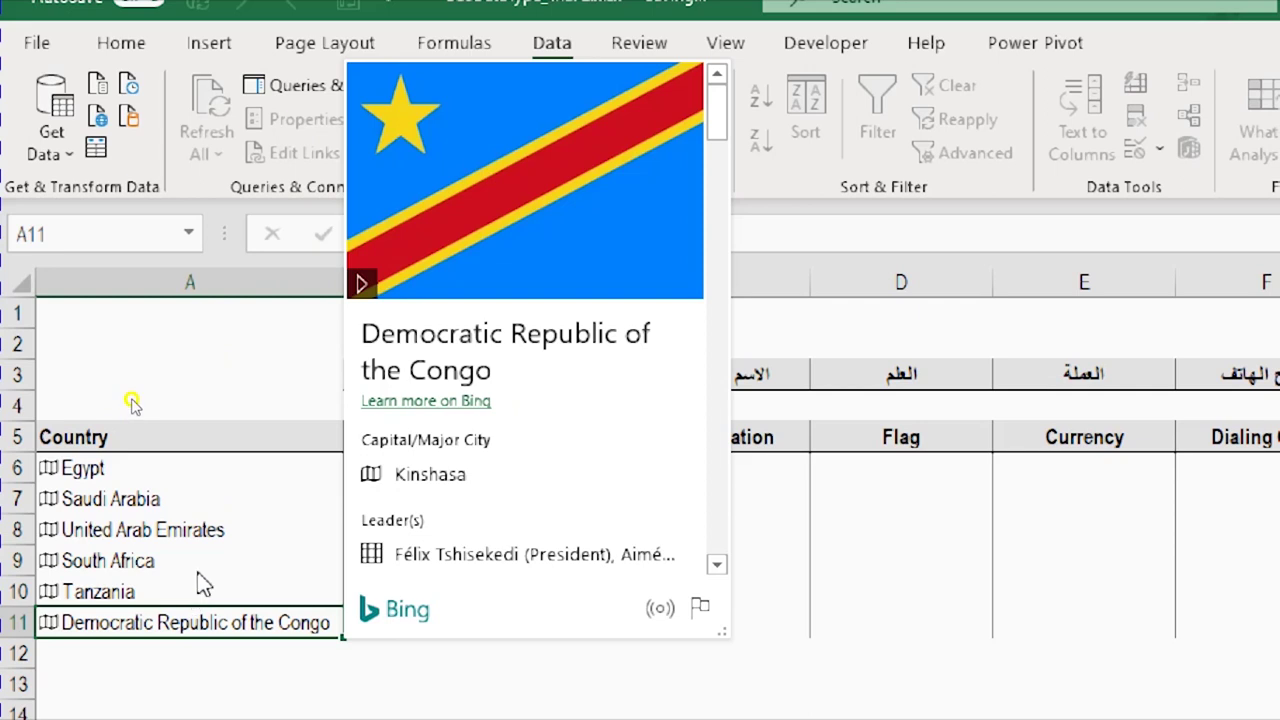
click(133, 403)
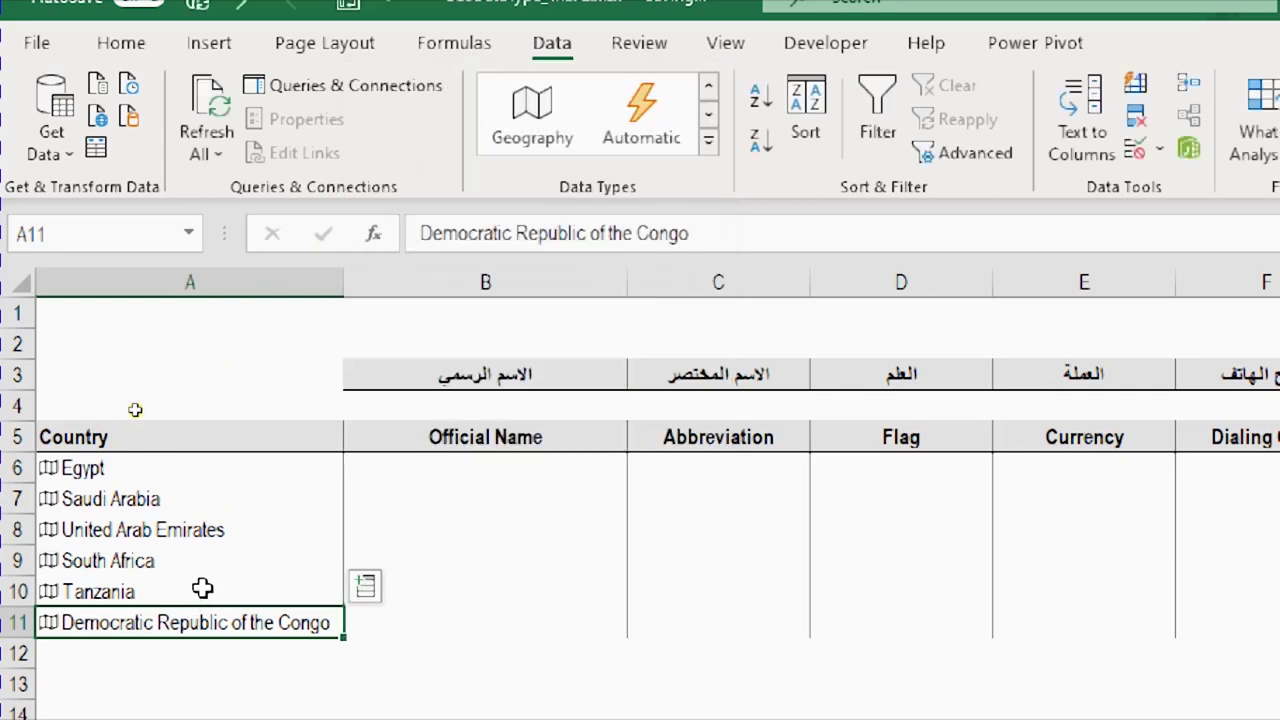
click(202, 588)
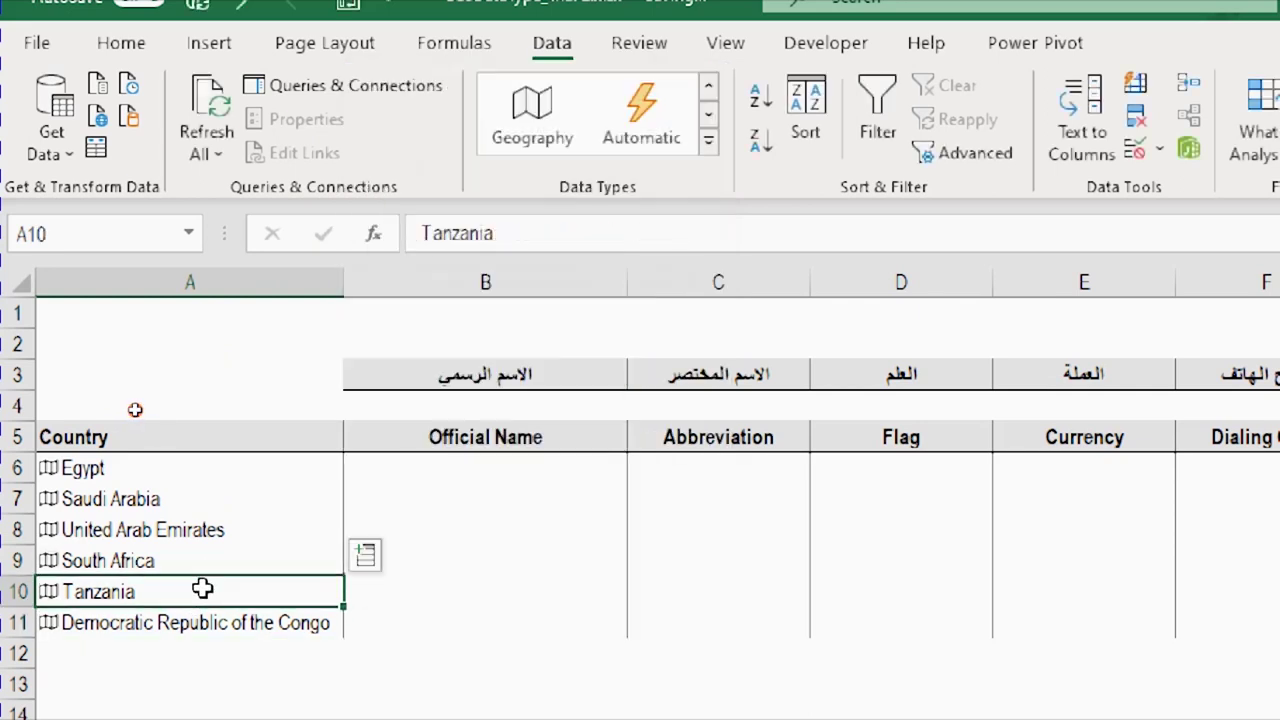
Extract the Official name field of Egypt into the Official Name column.
click(179, 459)
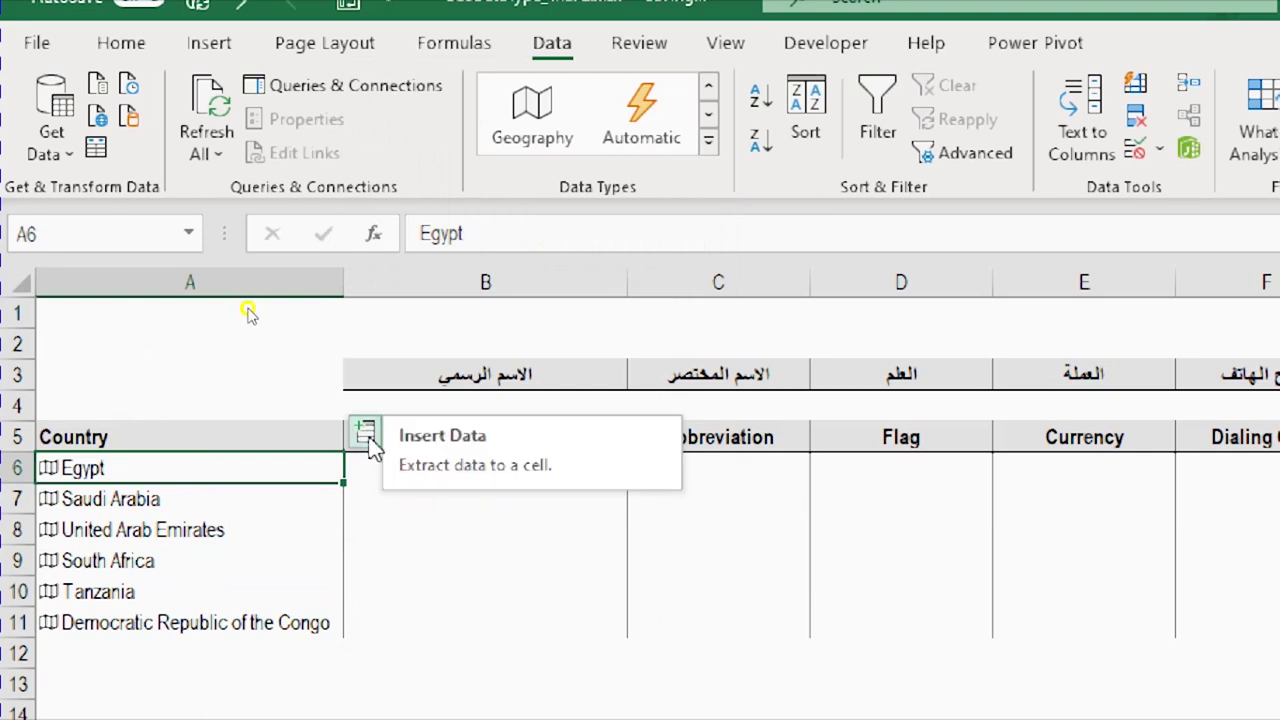
click(366, 436)
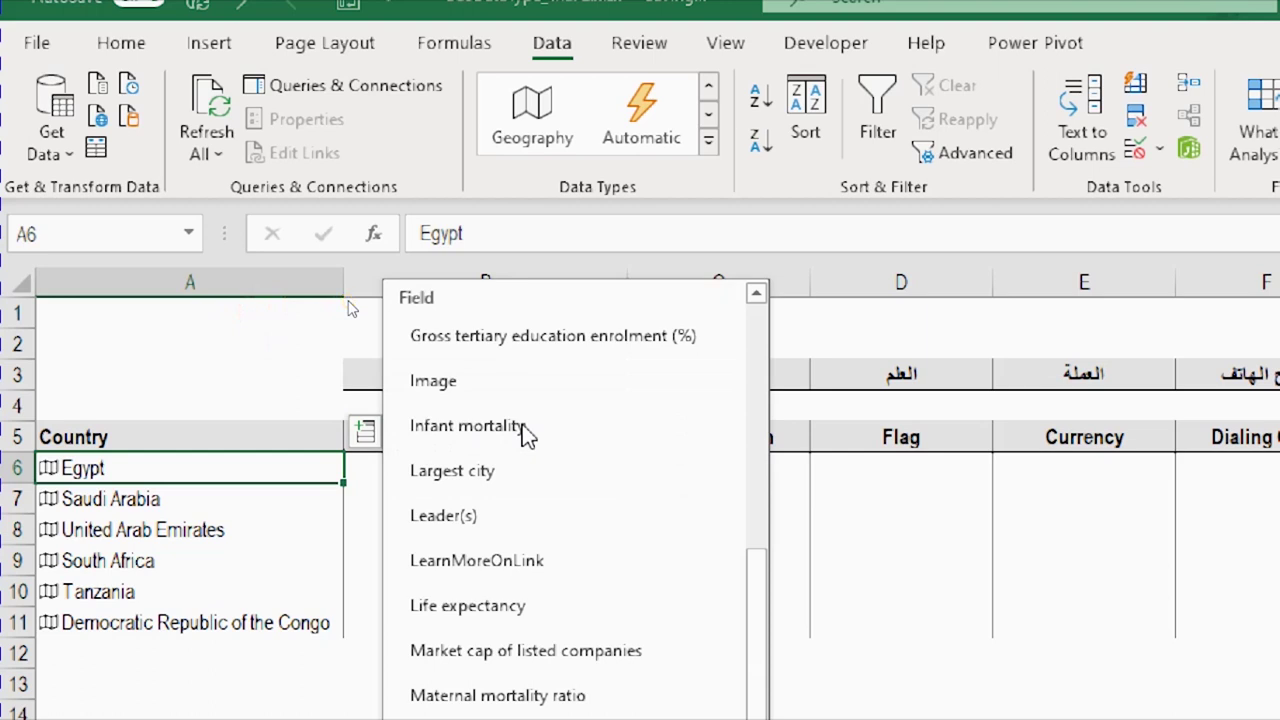
scroll(531, 397, down, 3)
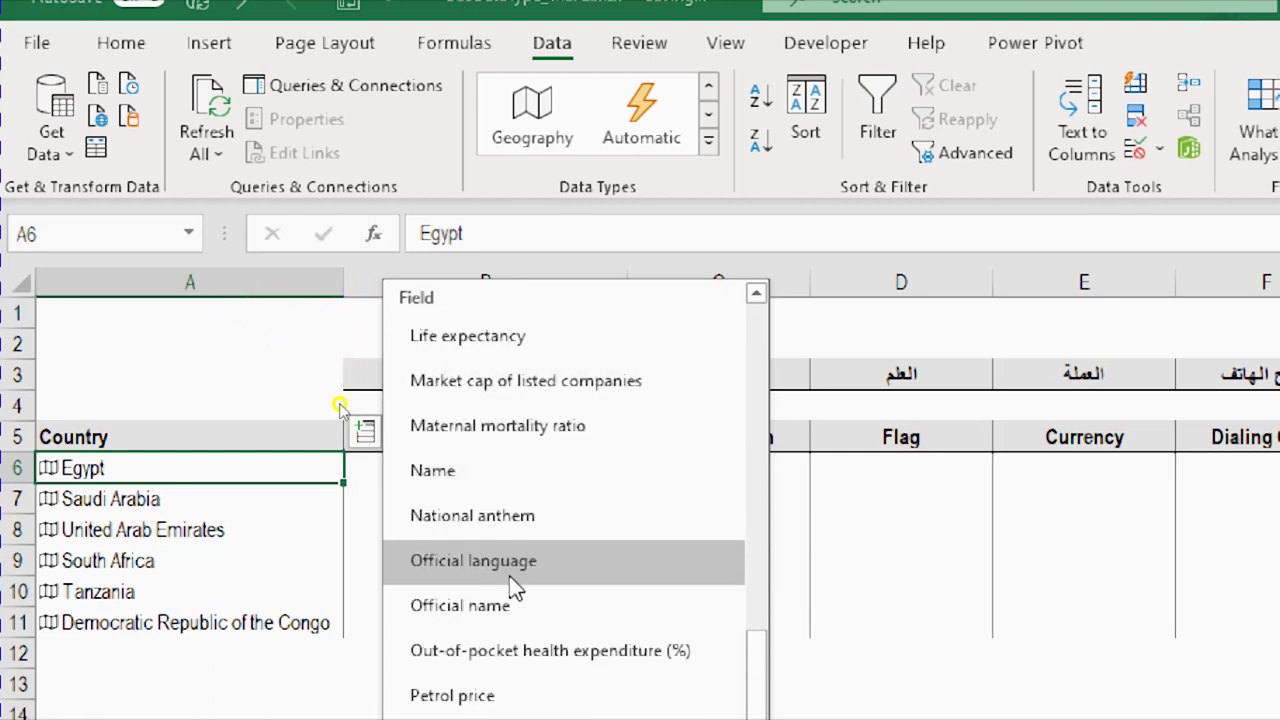
click(513, 608)
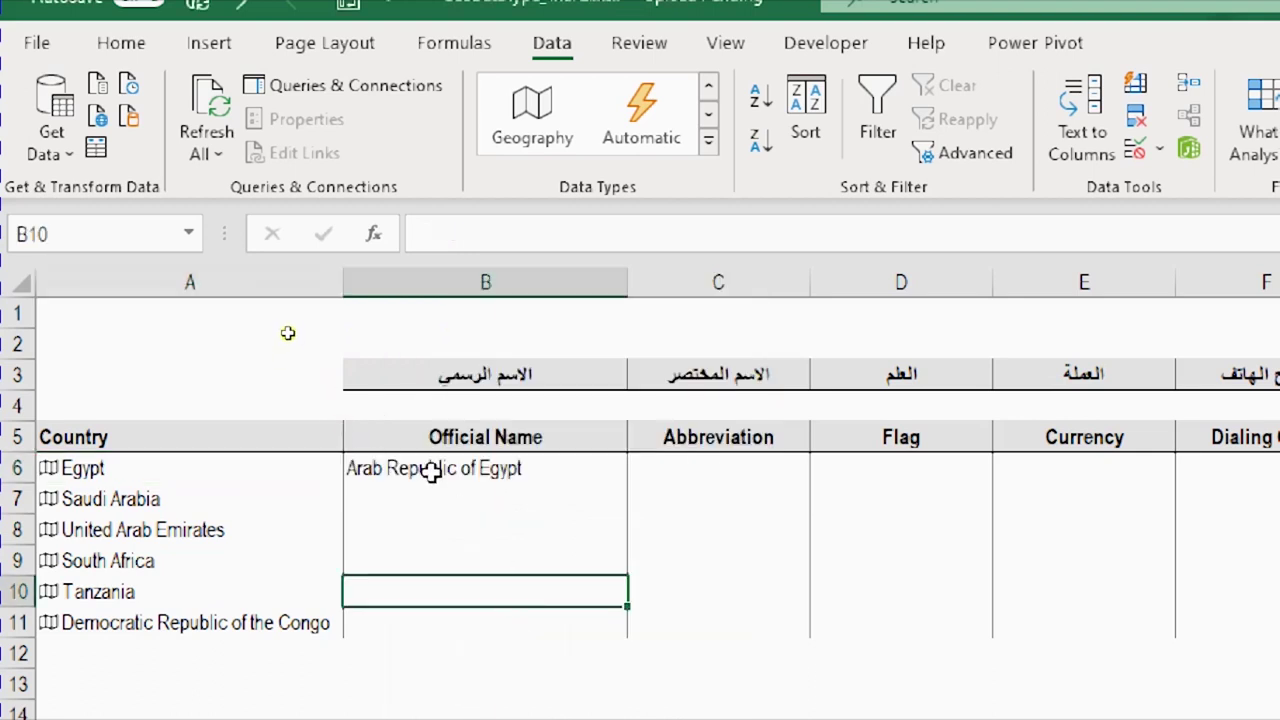
Review the official name formula in B6 and fill it down through B11 for the remaining countries.
click(481, 472)
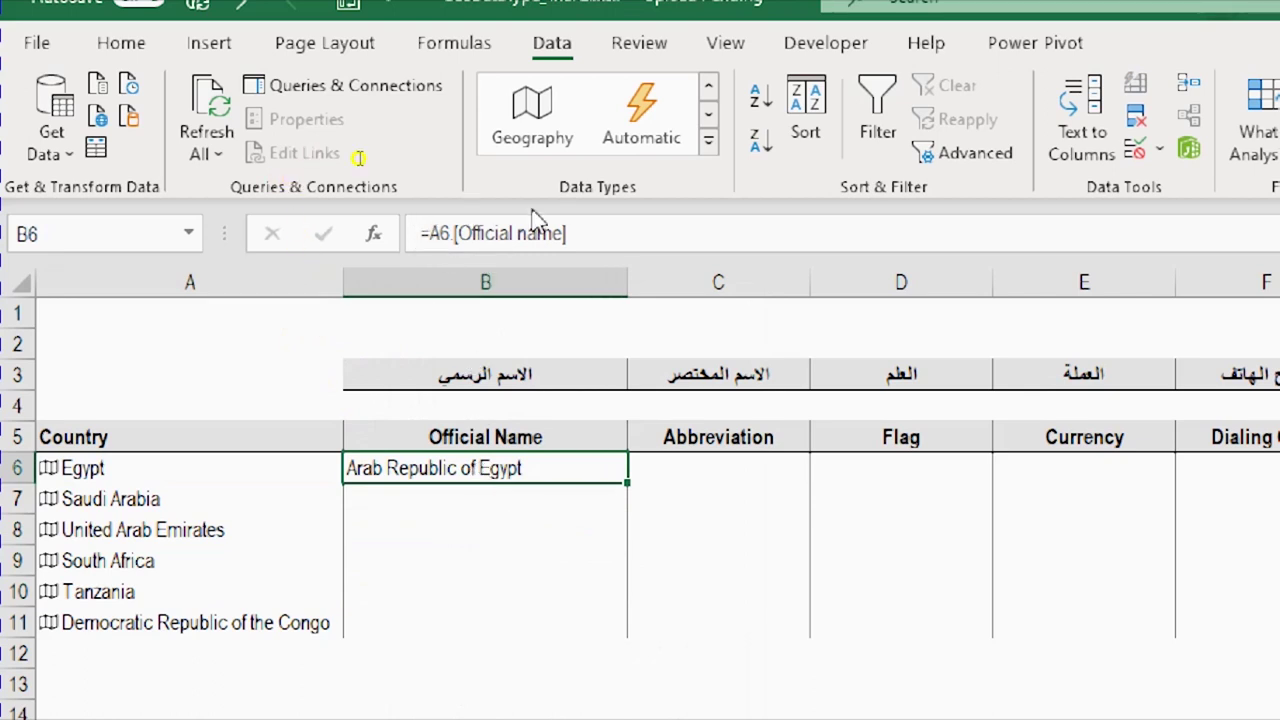
click(603, 226)
drag(432, 236, 452, 236)
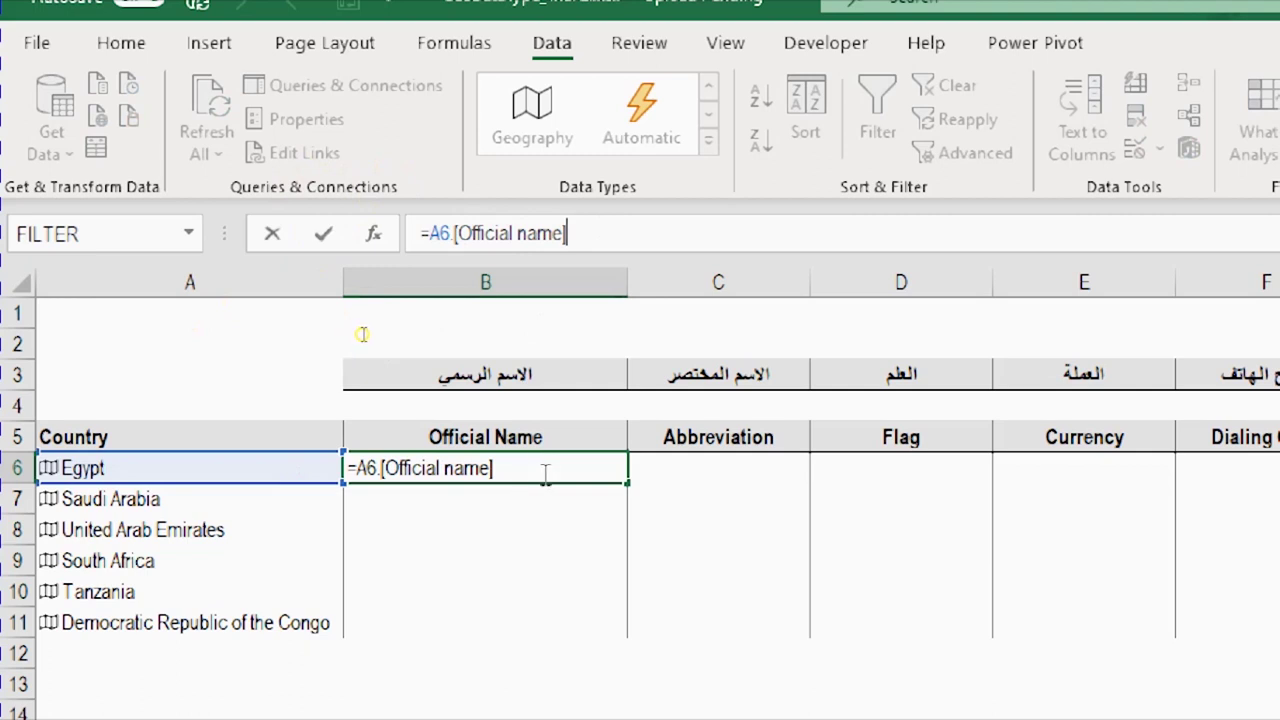
key(ctrl+Return)
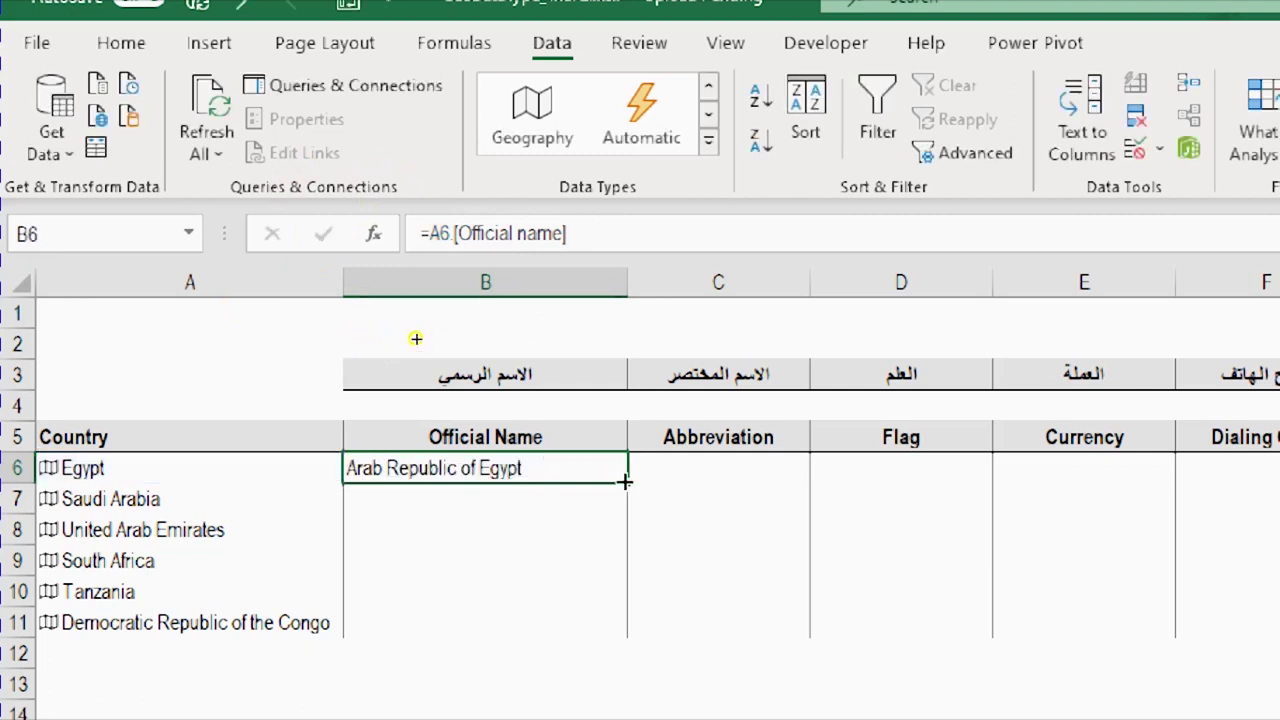
drag(624, 481, 651, 640)
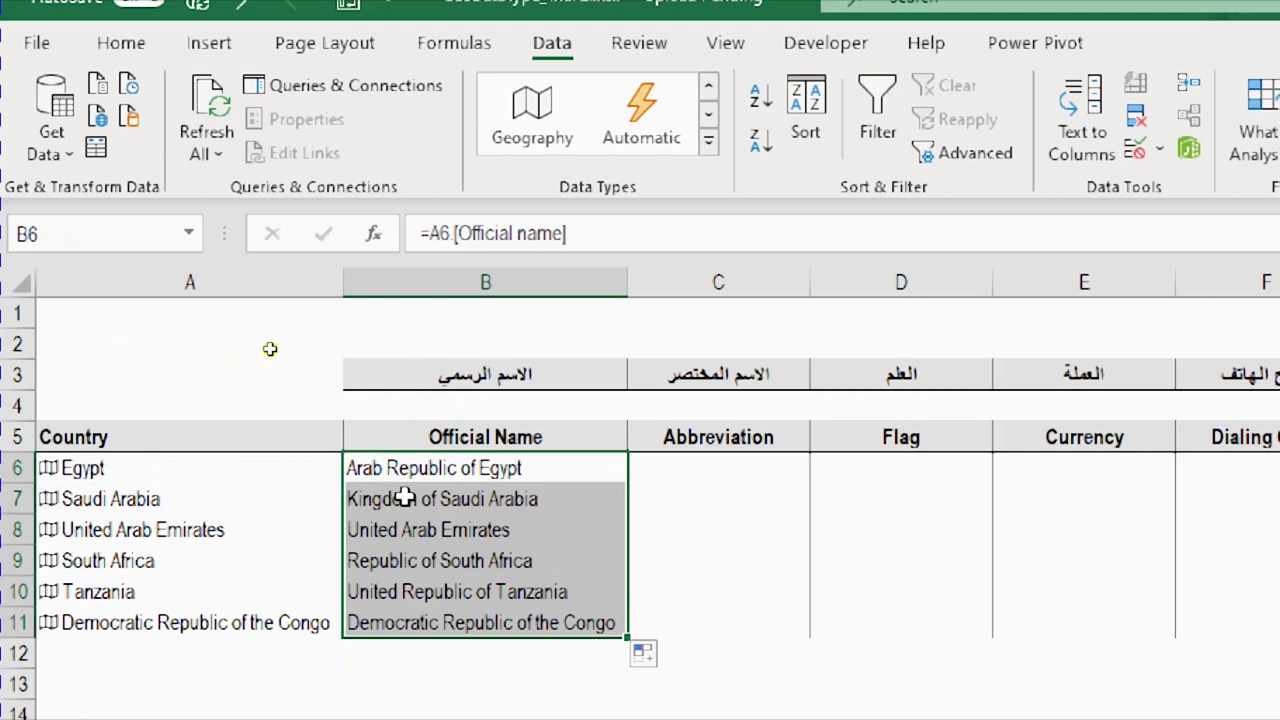
Extract the Abbreviation field for all countries in A6:A11 at once.
click(201, 465)
drag(201, 465, 263, 622)
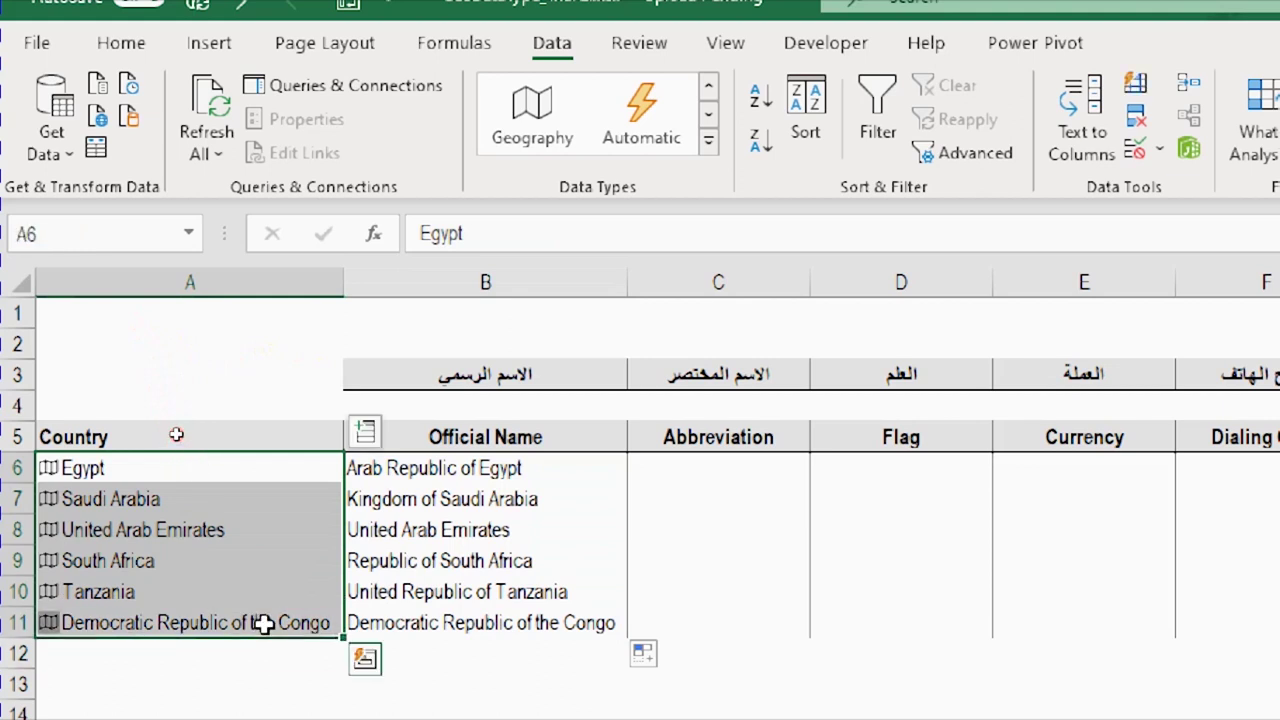
click(364, 433)
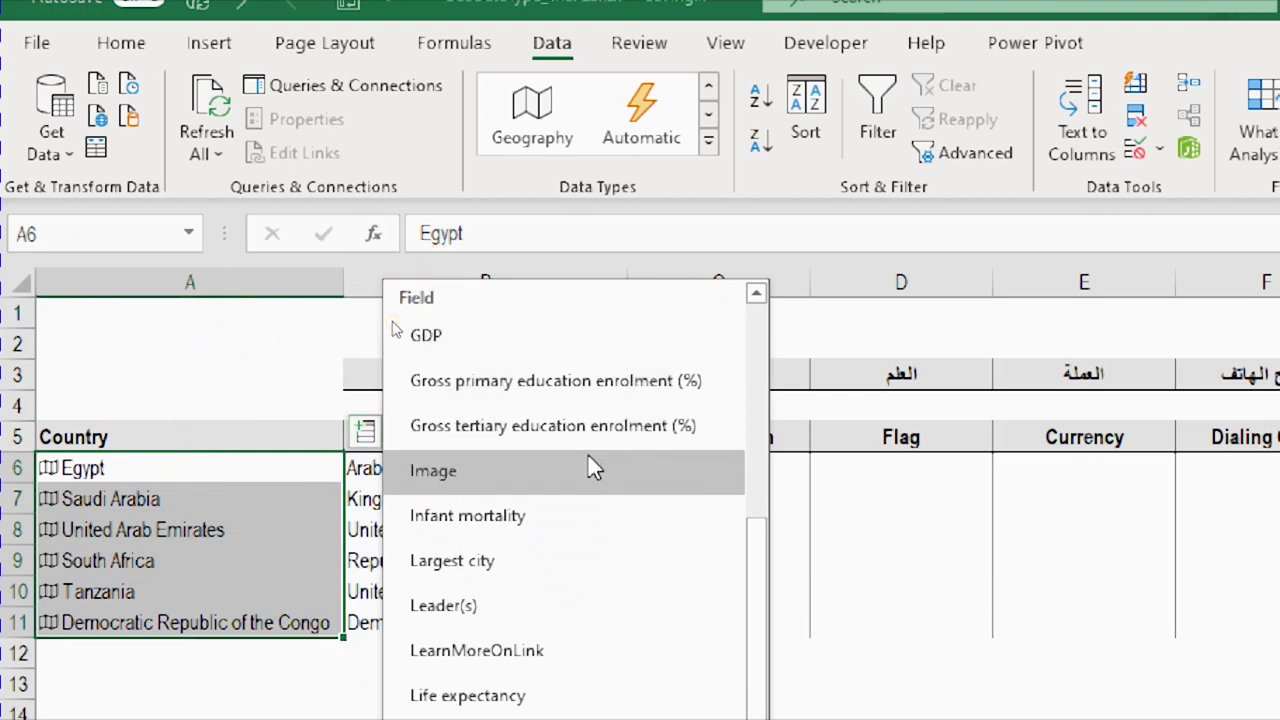
scroll(589, 461, up, 6)
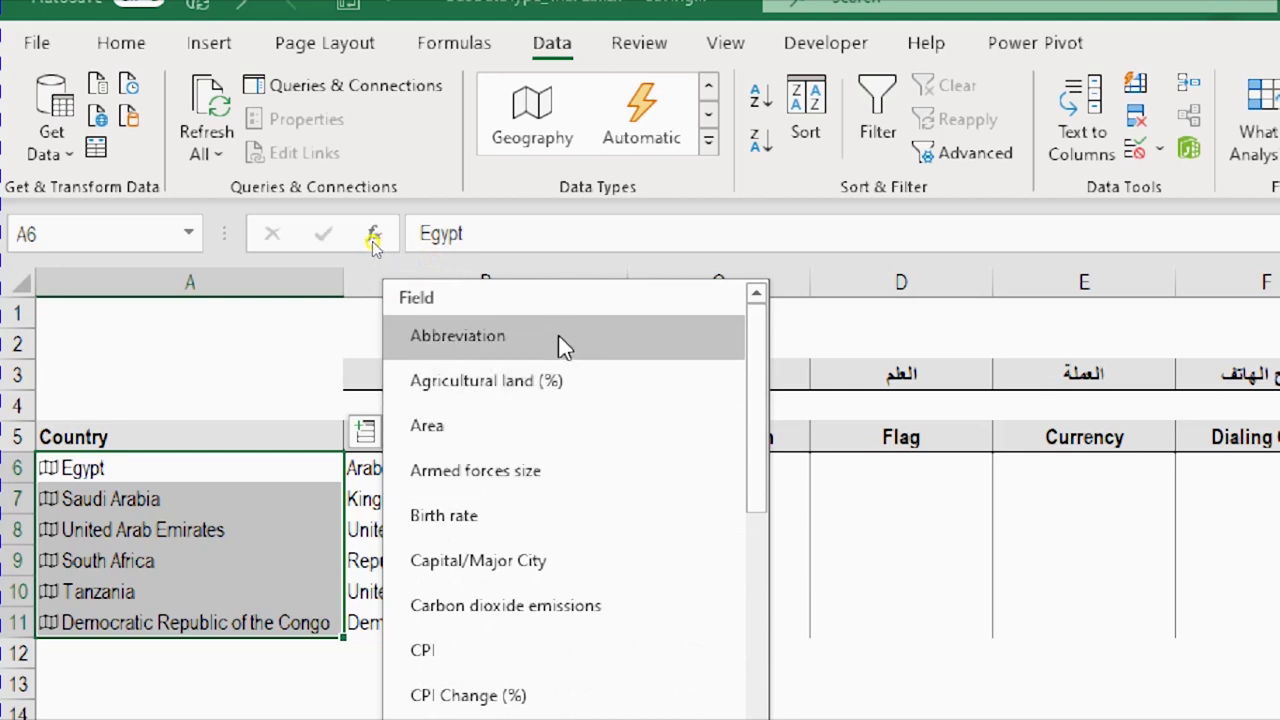
click(558, 335)
click(557, 334)
Check the abbreviation formulas in column C from Egypt to Congo and select the first Flag cell, D6.
click(736, 474)
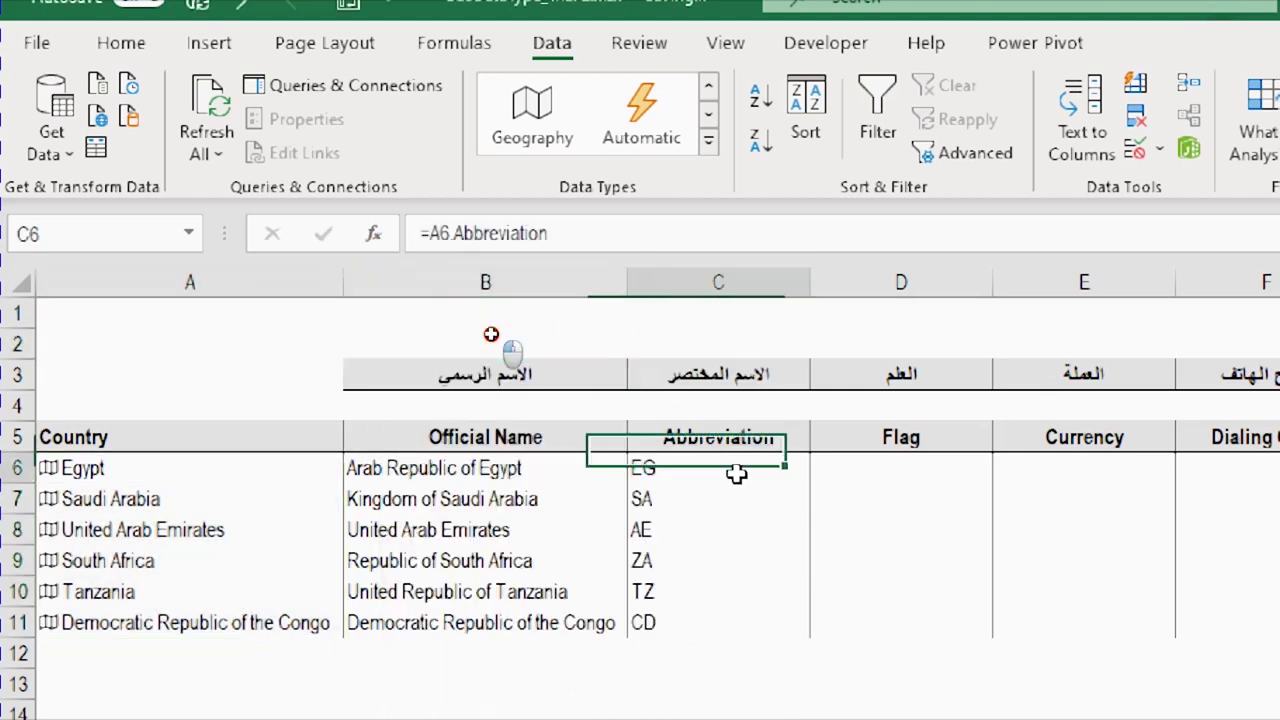
click(747, 505)
click(749, 554)
click(743, 581)
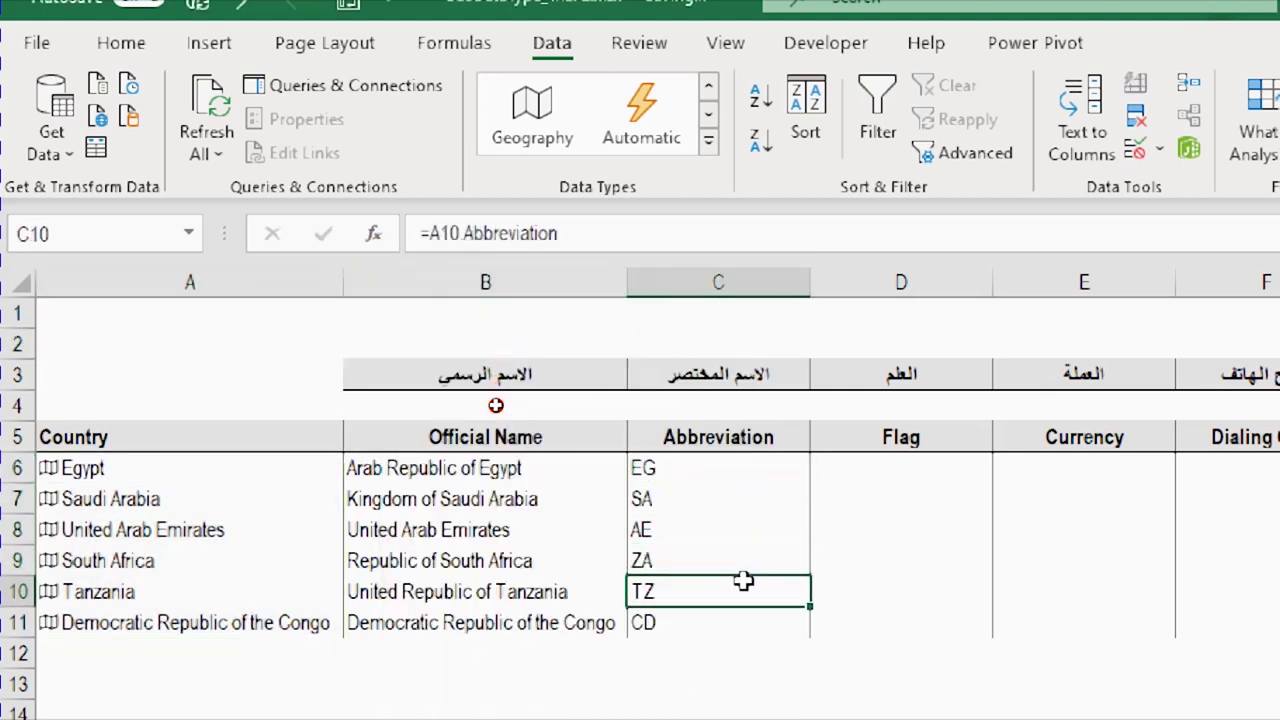
click(729, 630)
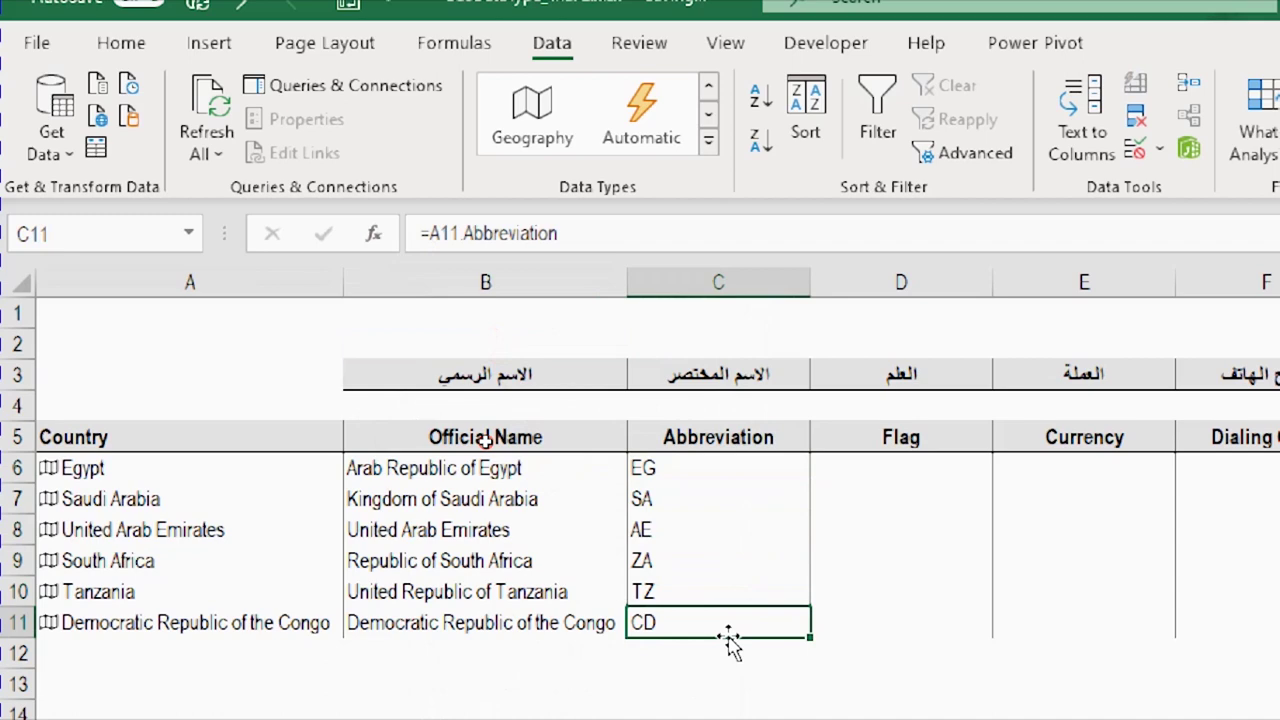
click(860, 460)
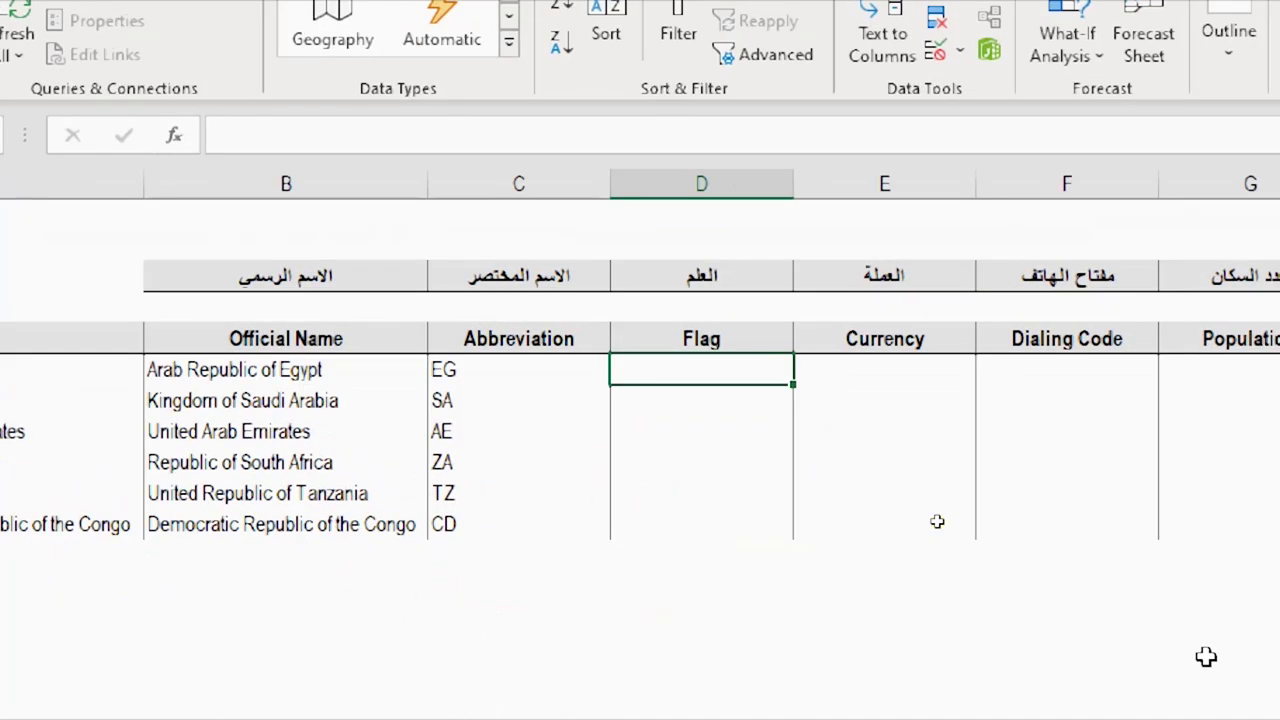
Enter the formula =A6.Image in D6 to extract Egypt's flag into the Flag column.
text(=)
key(Left)
key(Left)
key(Left)
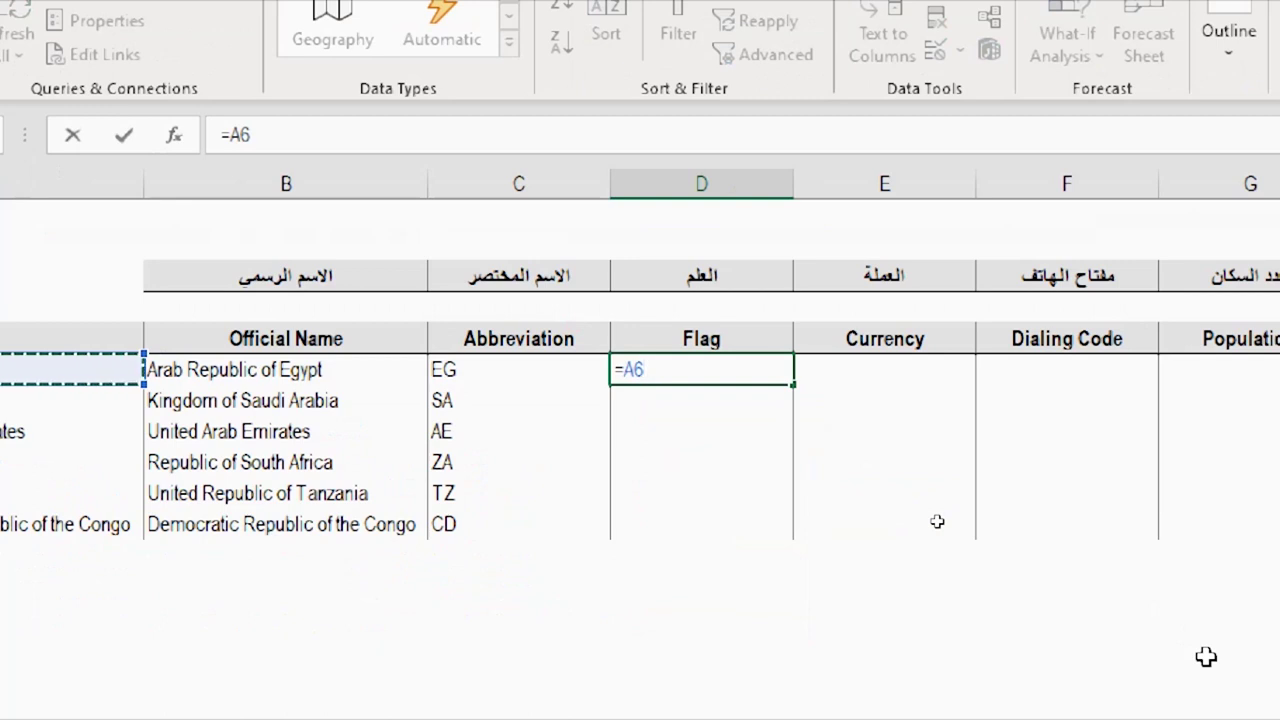
text(.)
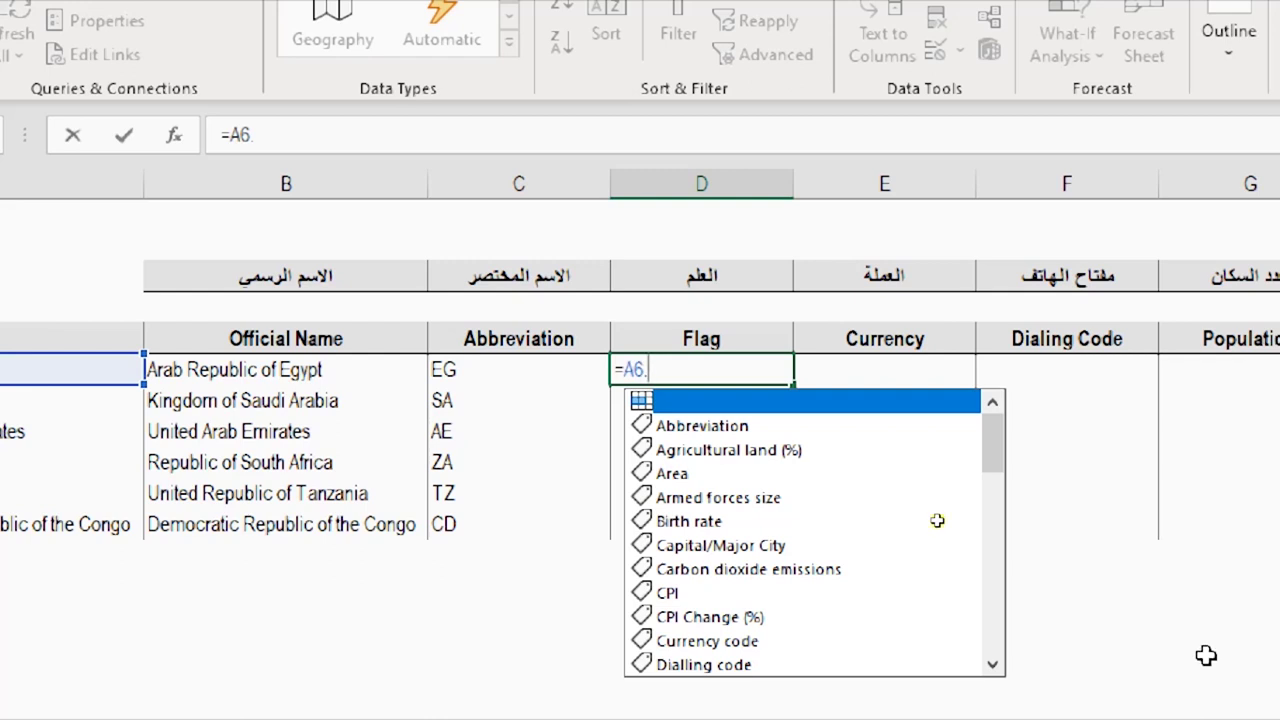
text(im)
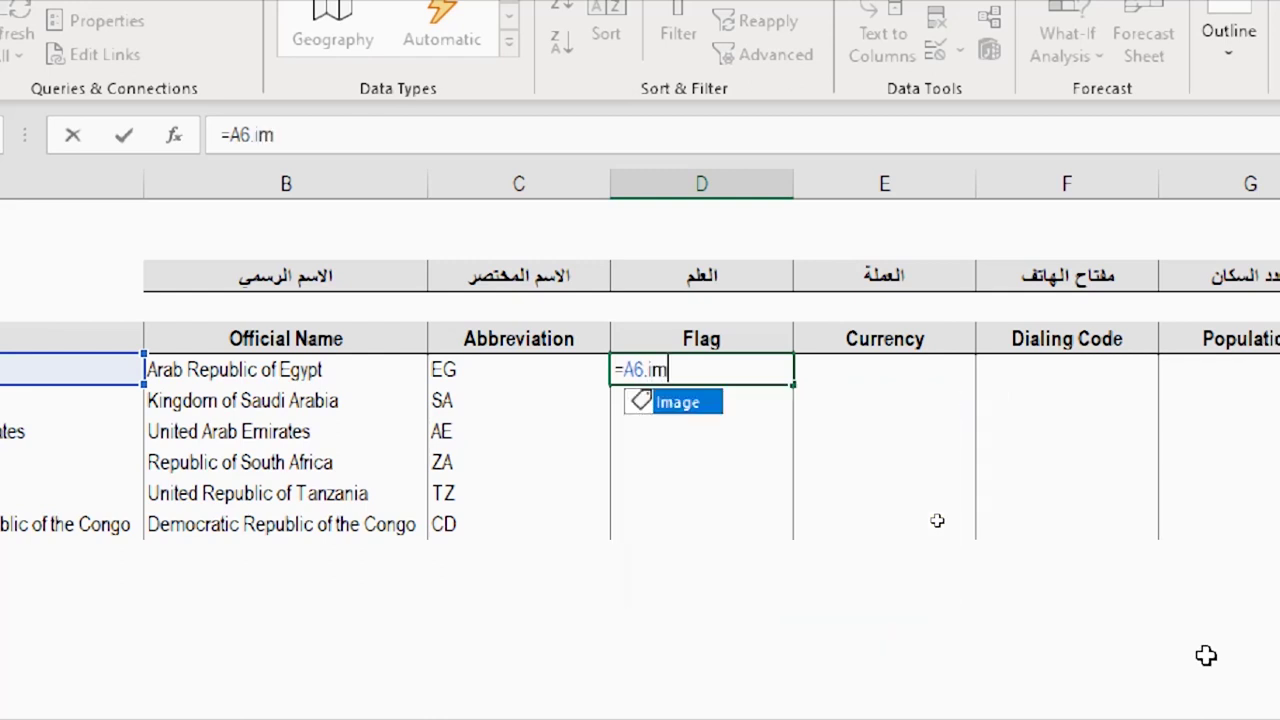
key(Tab)
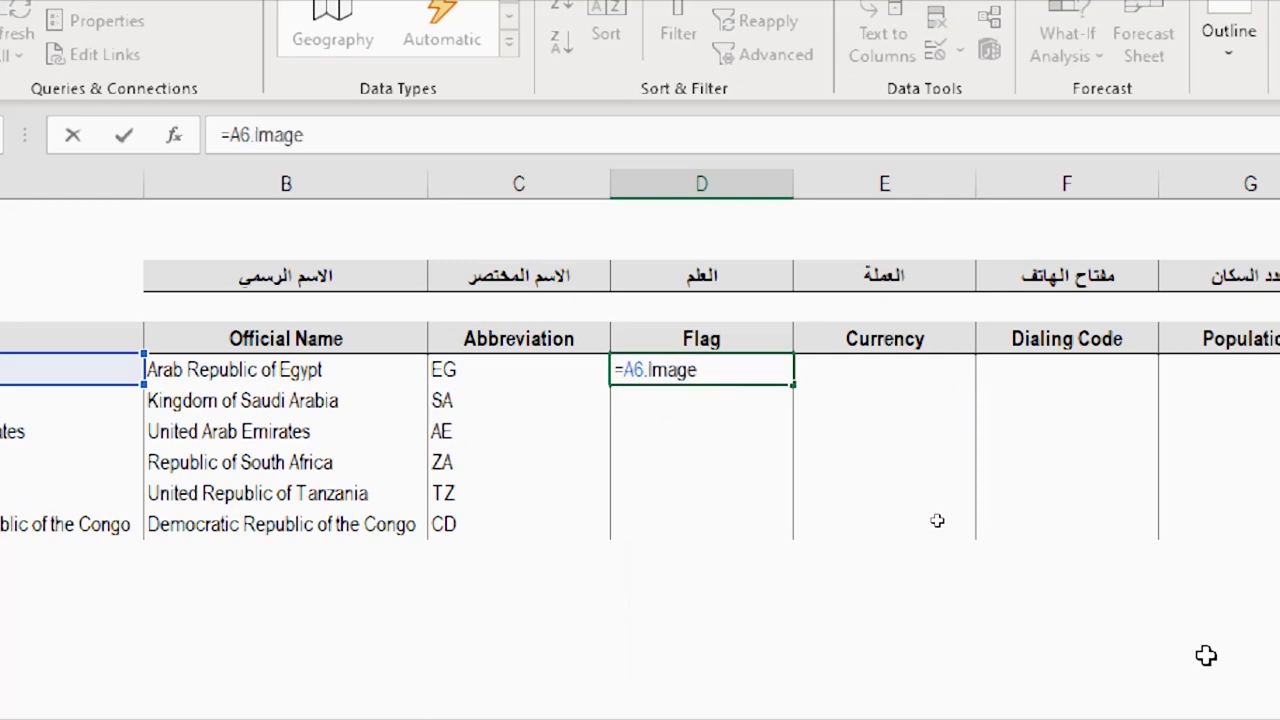
key(Return)
key(Up)
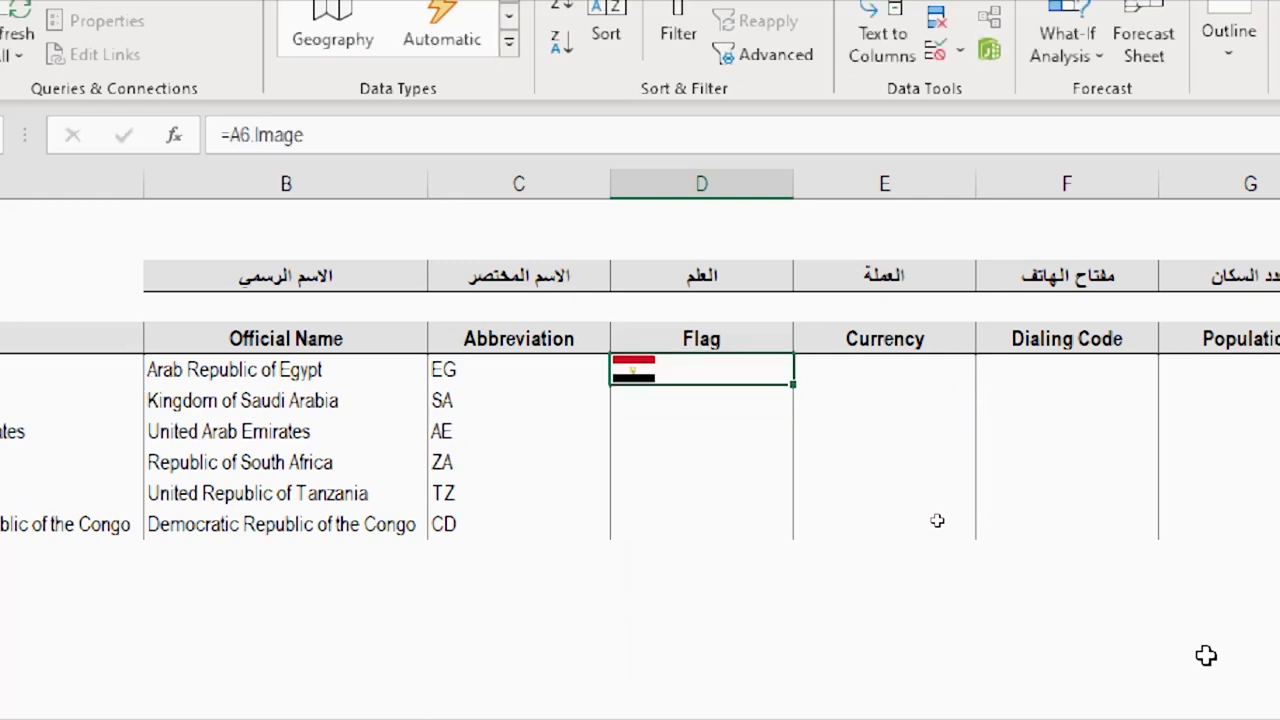
Copy the flag formula from D6 down through D11 for the remaining countries.
key(ctrl+c)
key(shift+Down)
key(shift+Down)
key(shift+Down)
key(shift+Down)
key(shift+Down)
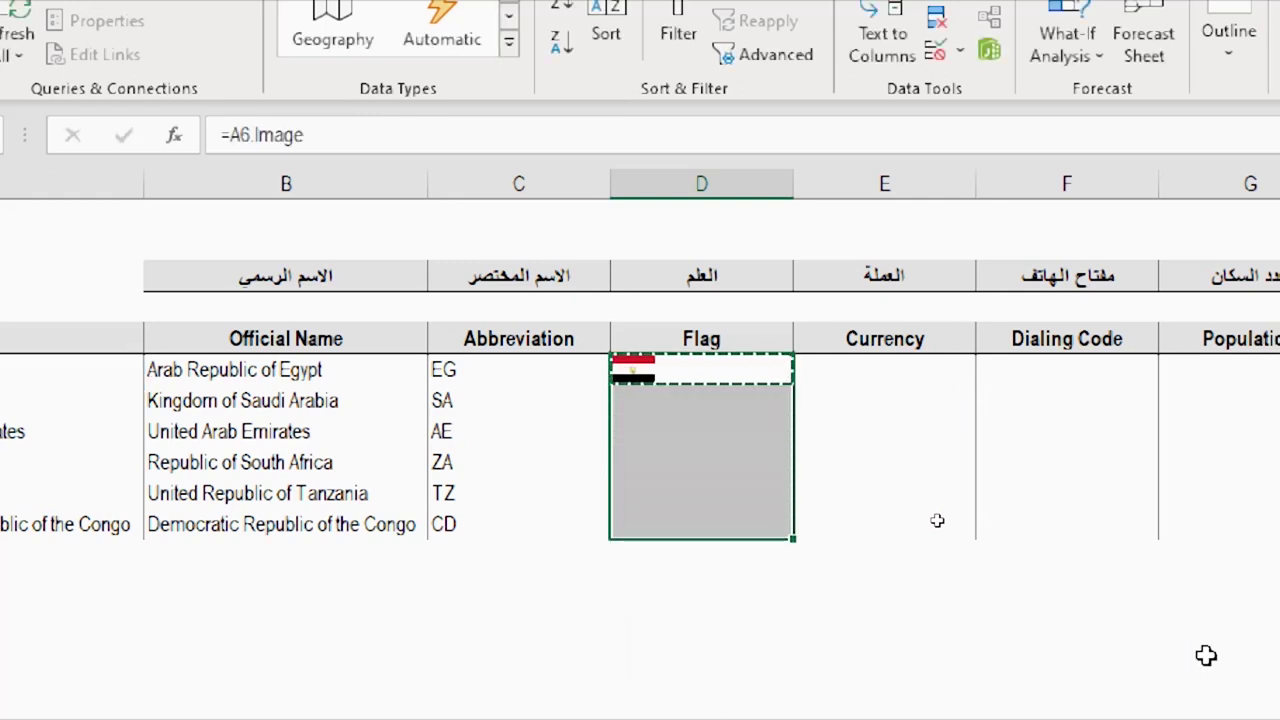
key(ctrl+v)
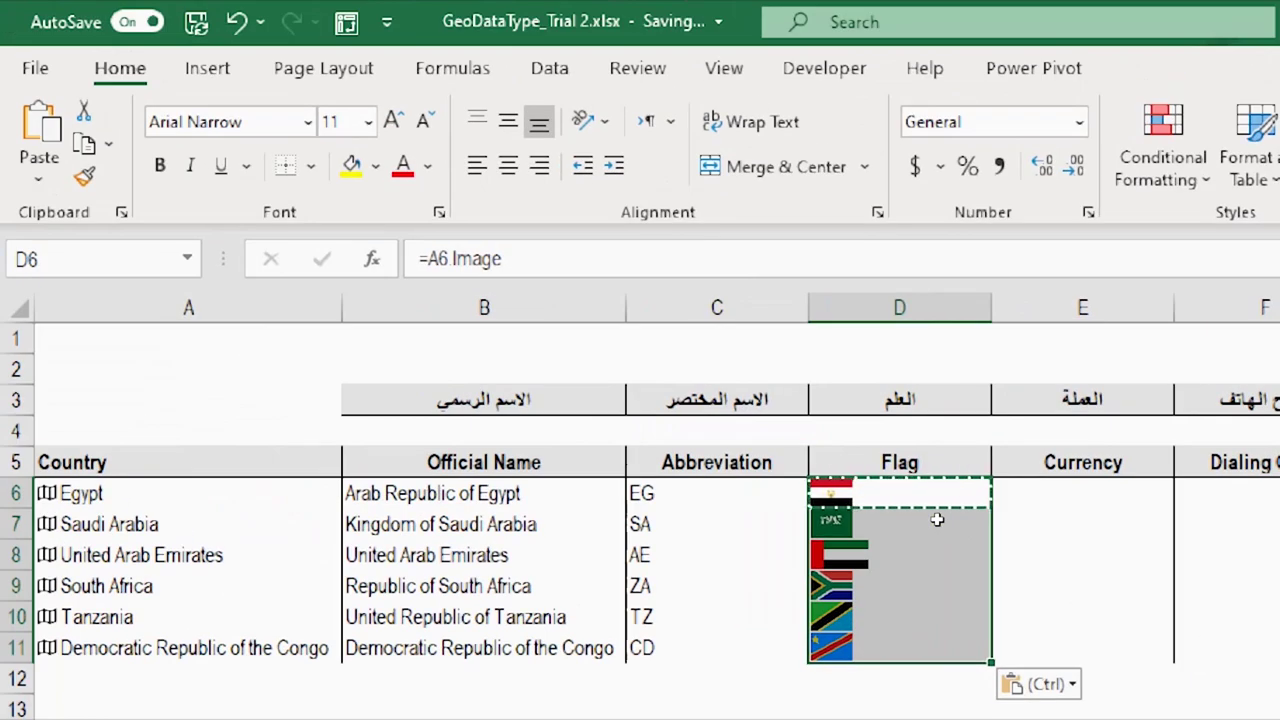
End the copy mode and check the flag formulas in D6 to D8.
key(Down)
key(Escape)
key(Up)
key(Down)
key(Down)
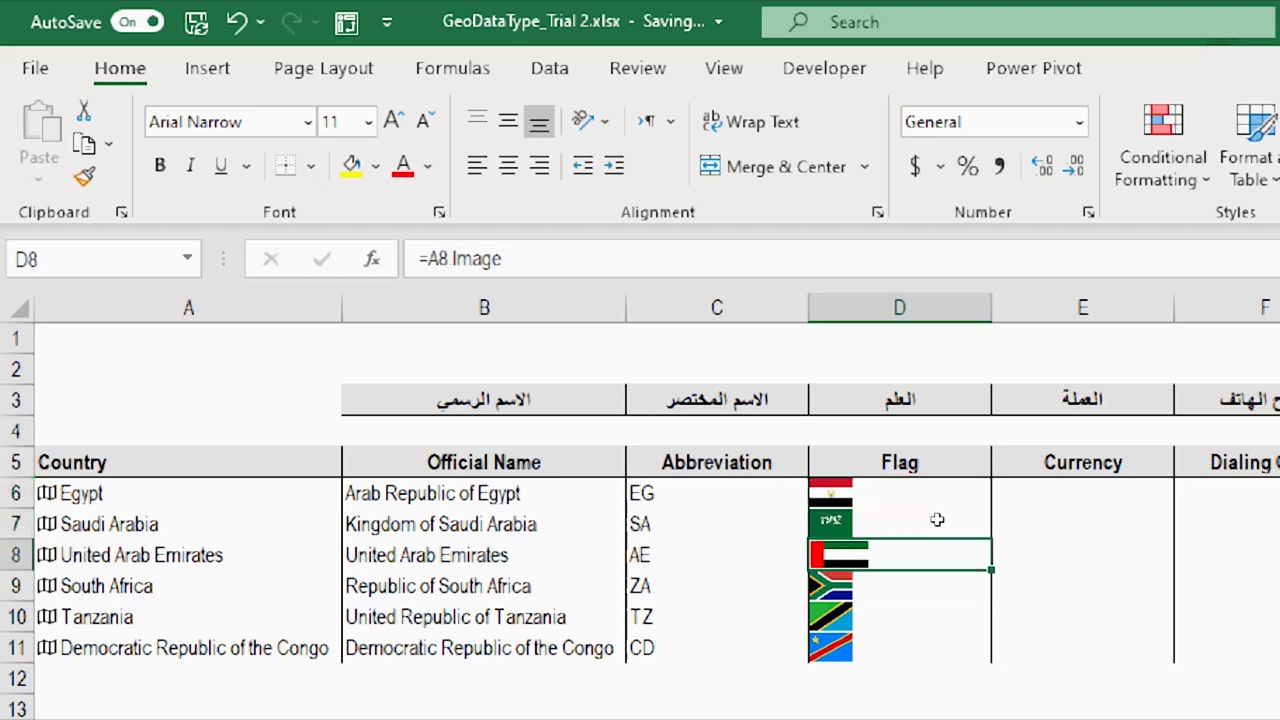
key(Up)
key(Up)
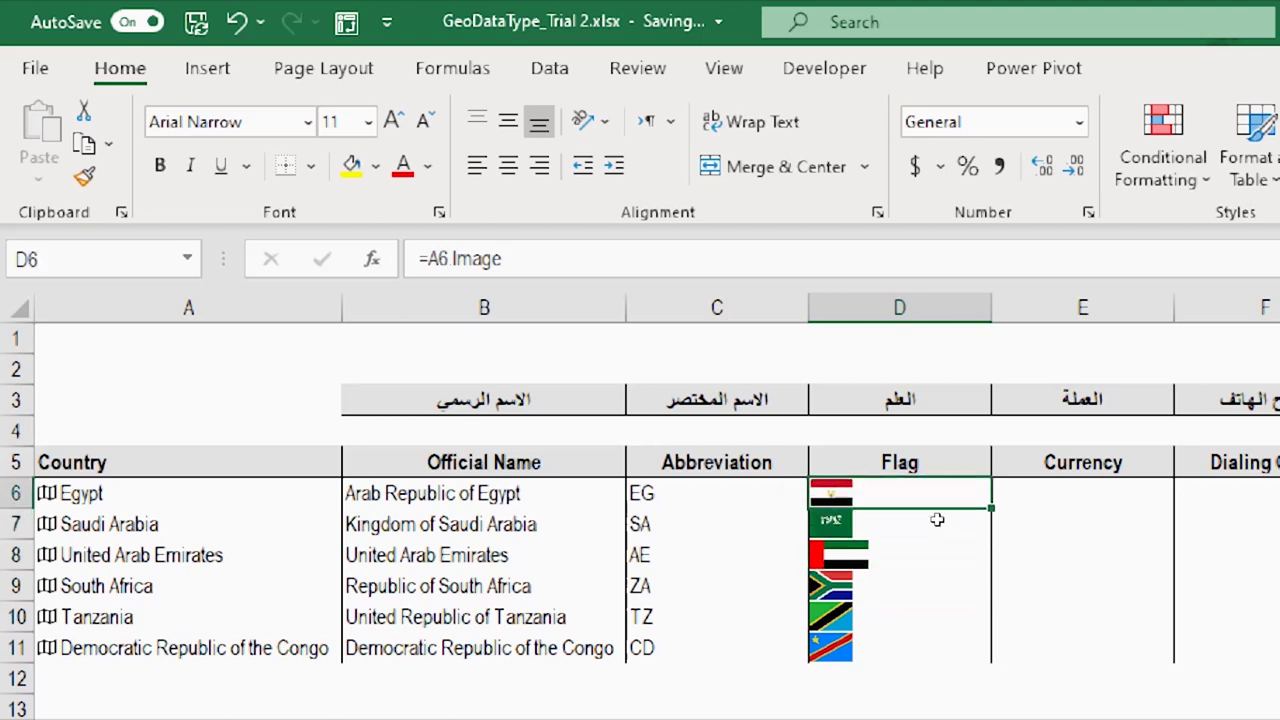
Extract the Currency code field for all countries in A6:A11 into the Currency column.
key(Right)
key(Left)
key(Left)
key(Left)
key(Left)
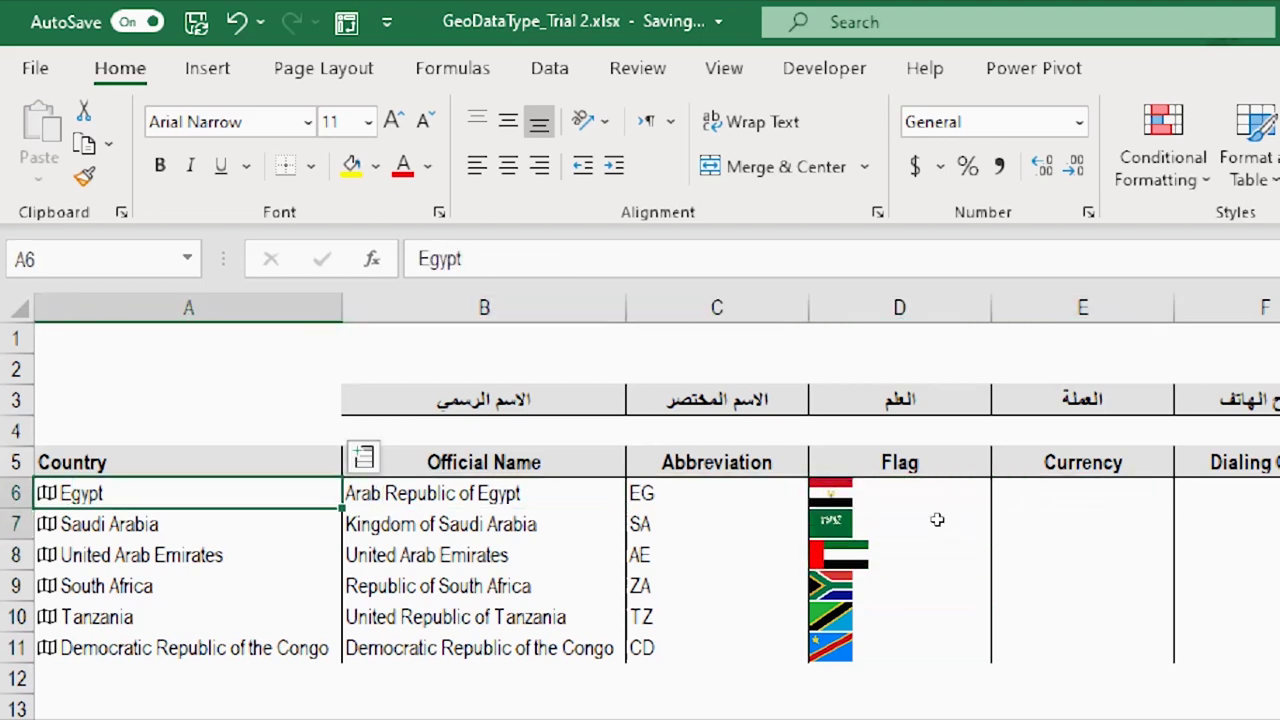
key(shift+Down)
key(shift+Down)
key(shift+Down)
key(shift+Down)
key(shift+Down)
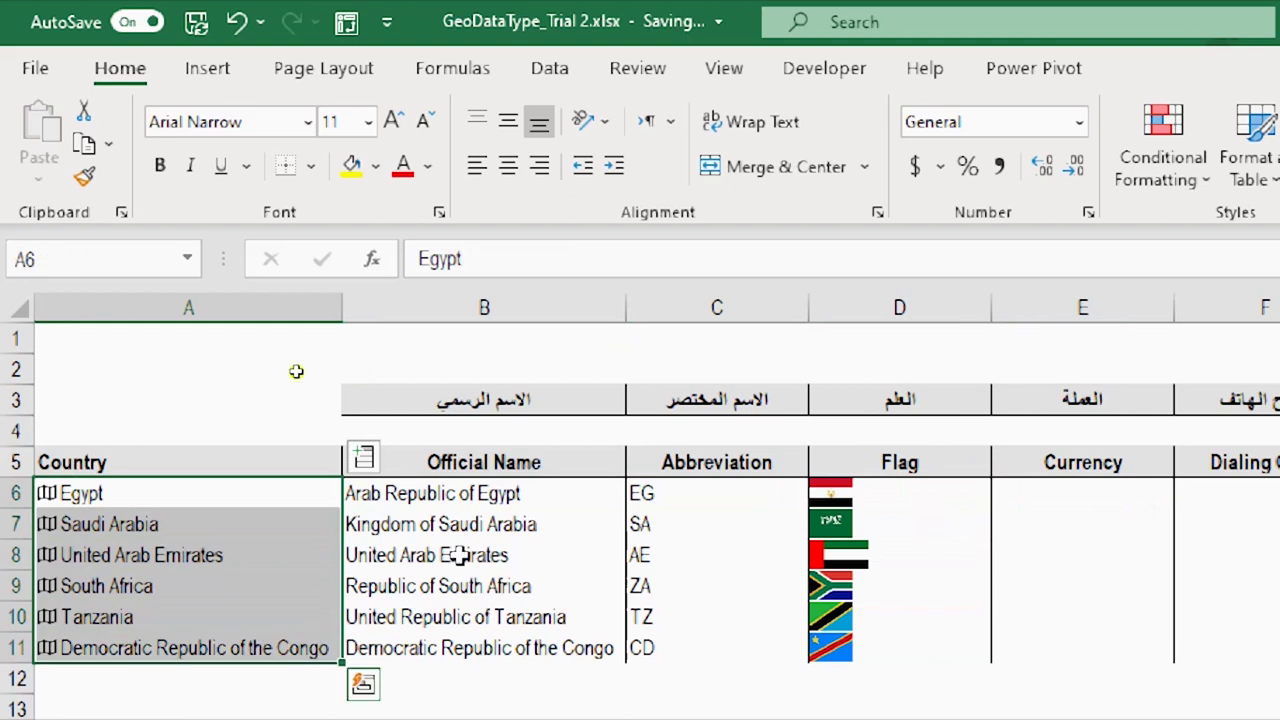
click(363, 458)
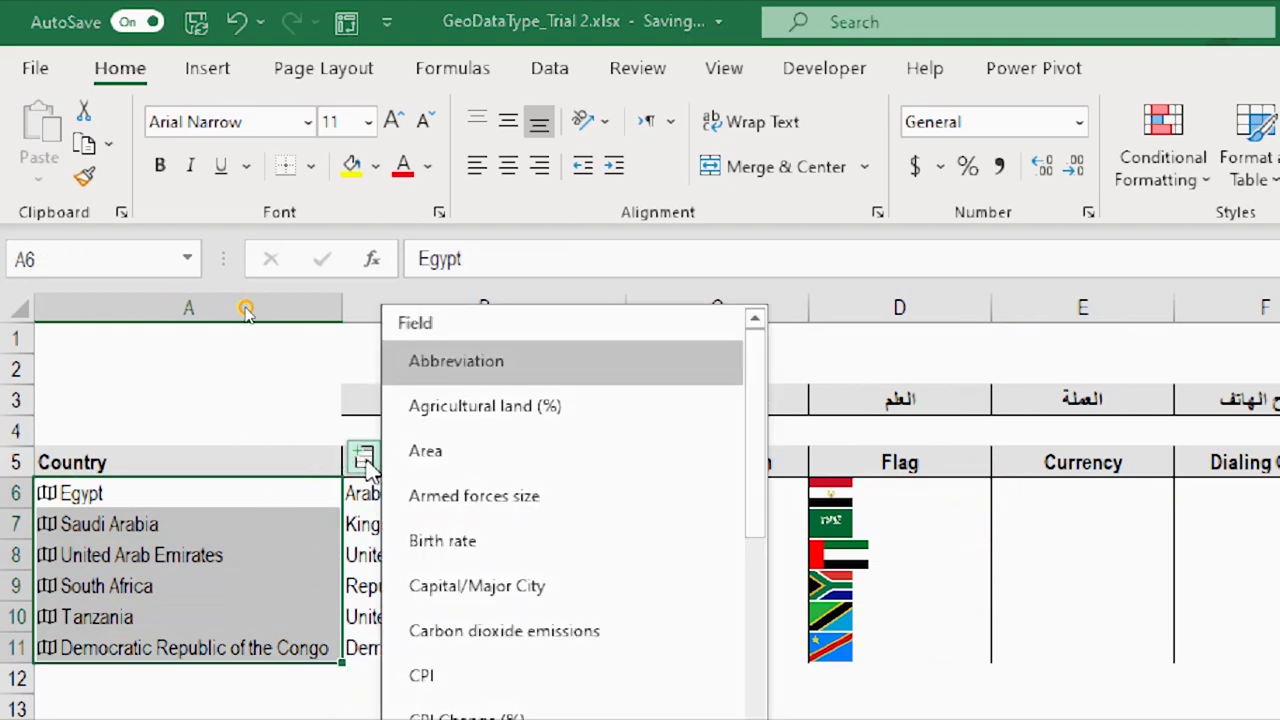
scroll(536, 490, down, 3)
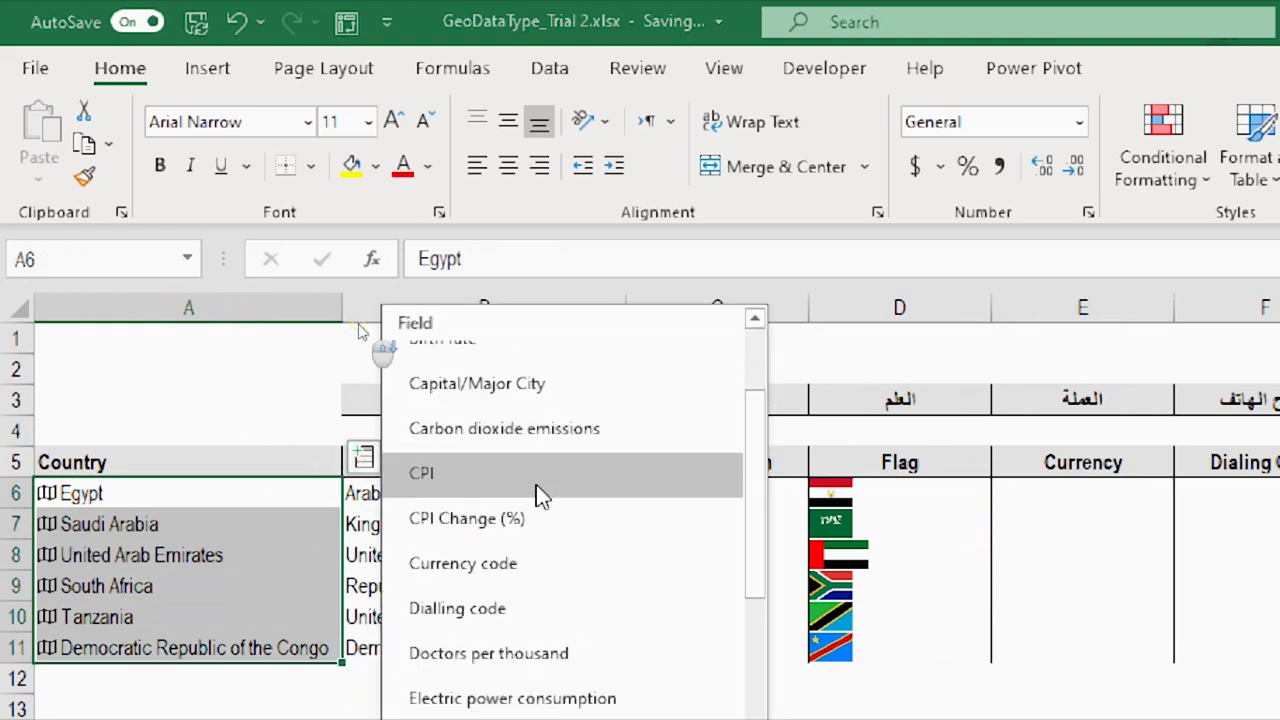
click(590, 585)
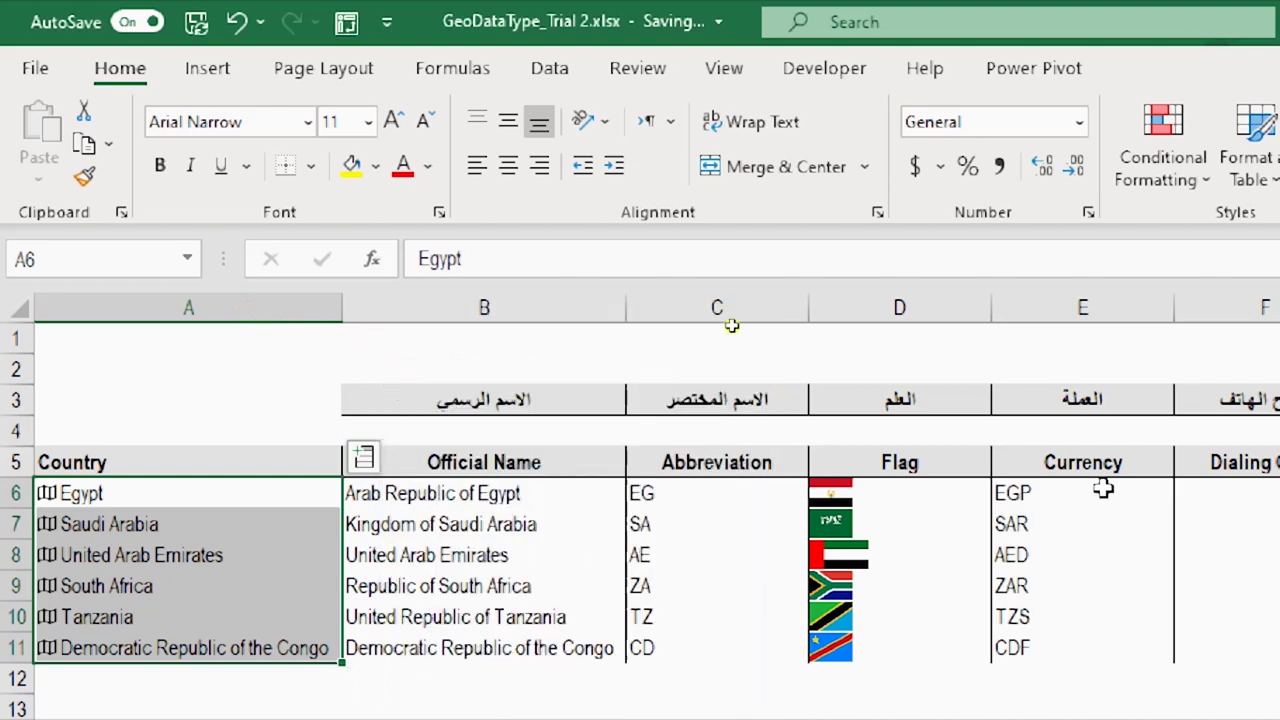
Check the currency code formulas in column E from Egypt to United Arab Emirates.
click(1049, 489)
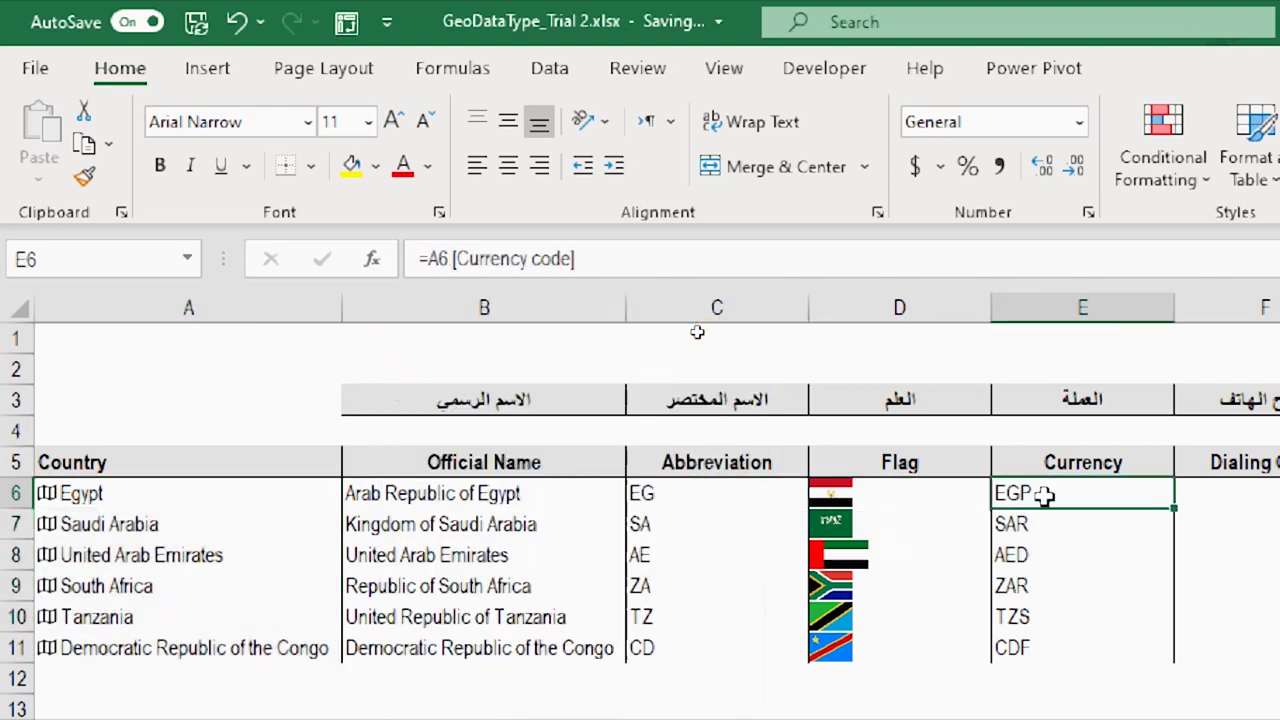
key(Down)
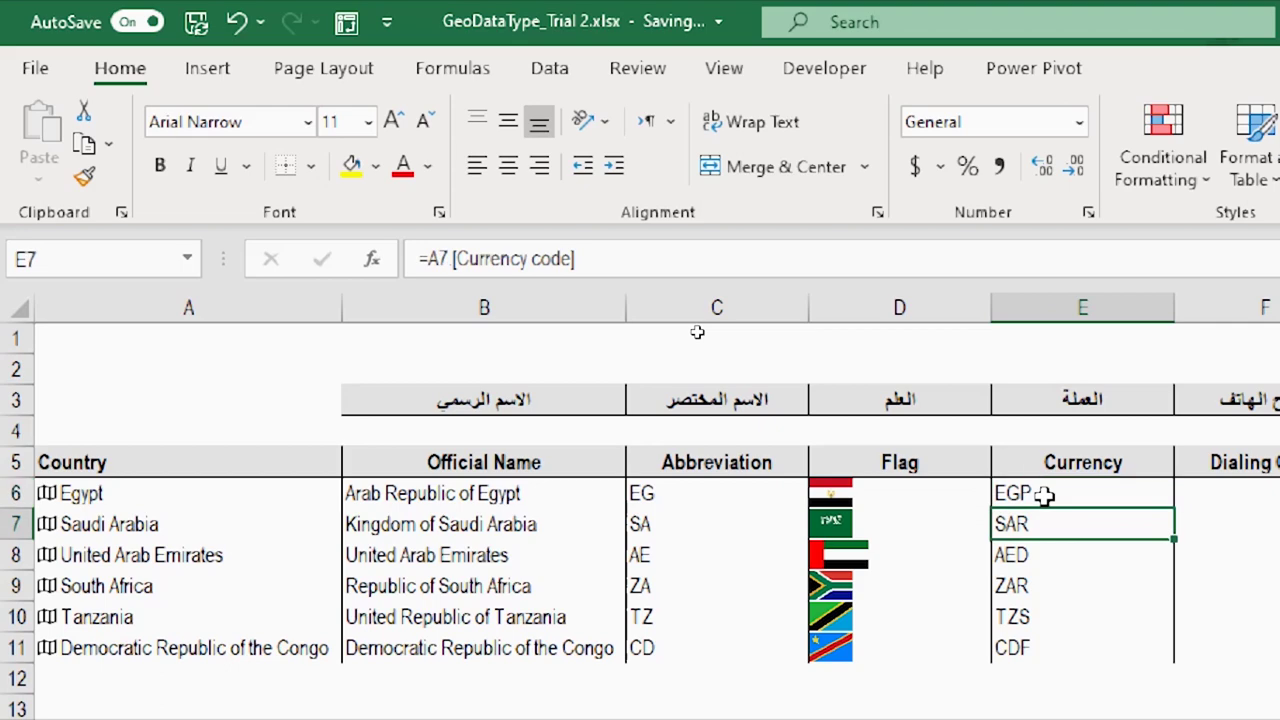
key(Down)
key(Right)
key(Up)
Extract the Dialling code field for all countries in A6:A11 into the Dialing Code column.
drag(216, 493, 216, 622)
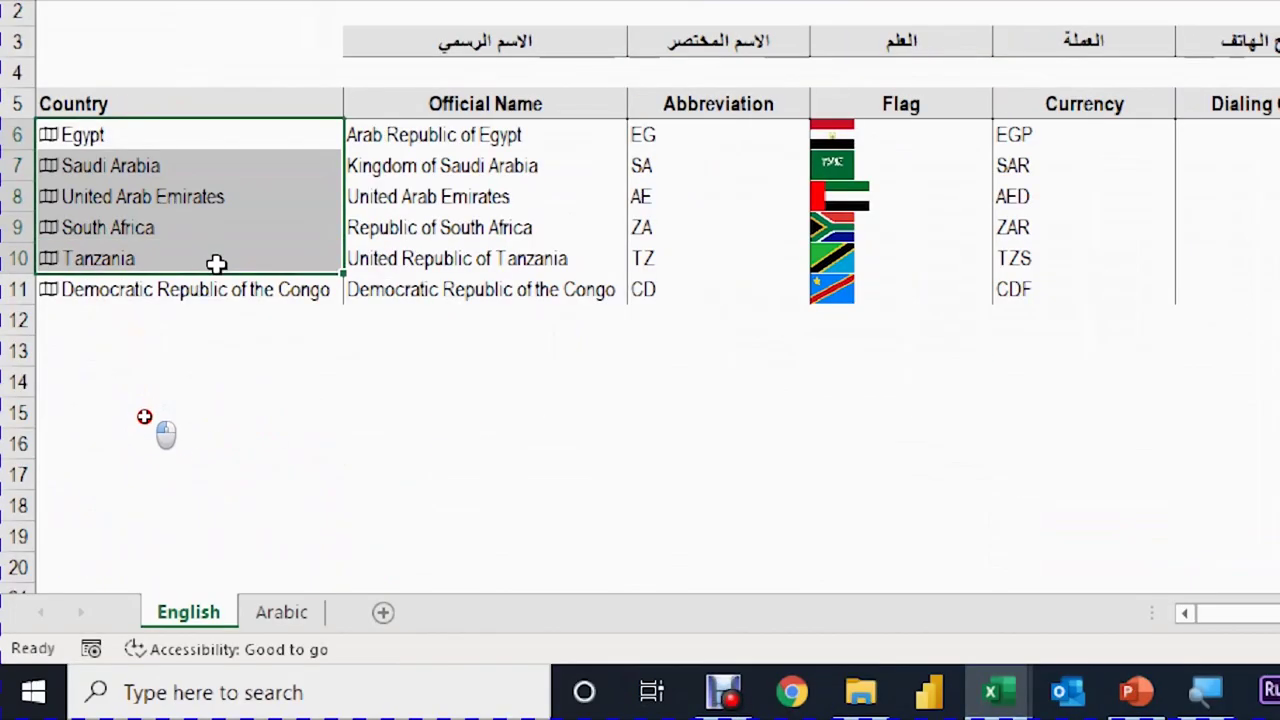
drag(216, 263, 220, 286)
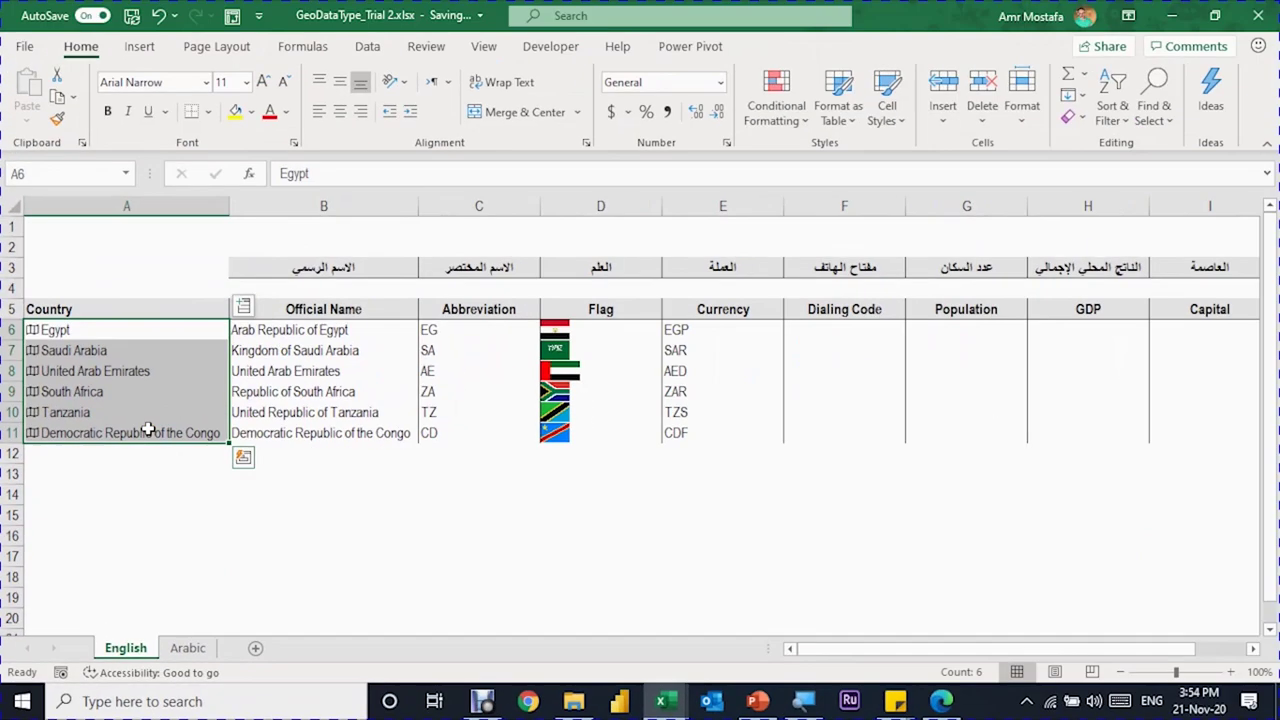
click(365, 98)
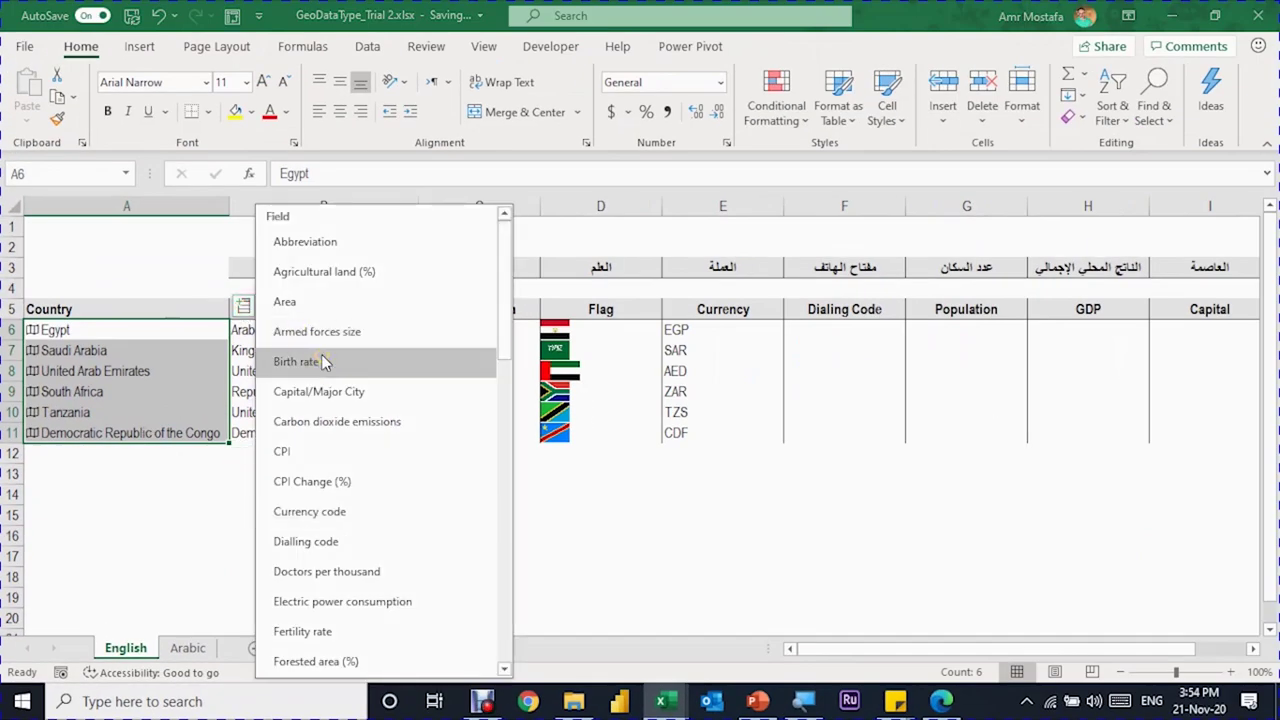
click(346, 541)
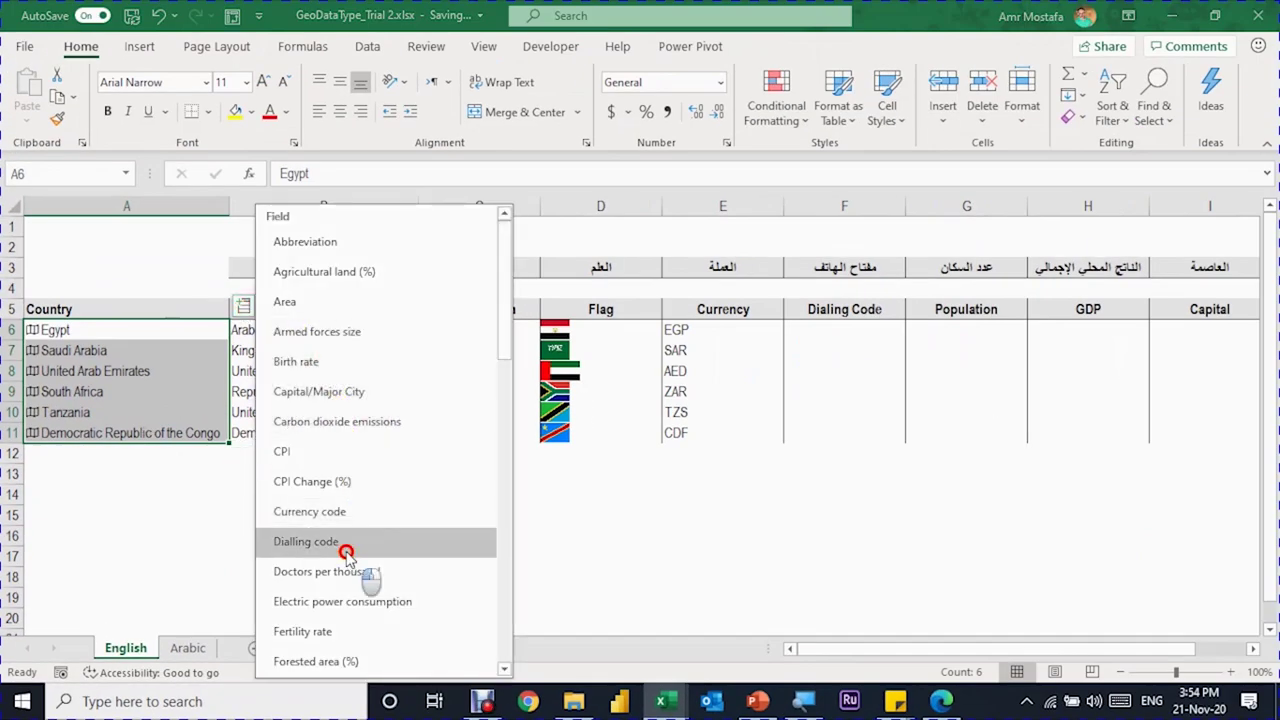
click(346, 555)
Extract the Population field for all countries in A6:A11 into the Population column.
drag(165, 333, 183, 420)
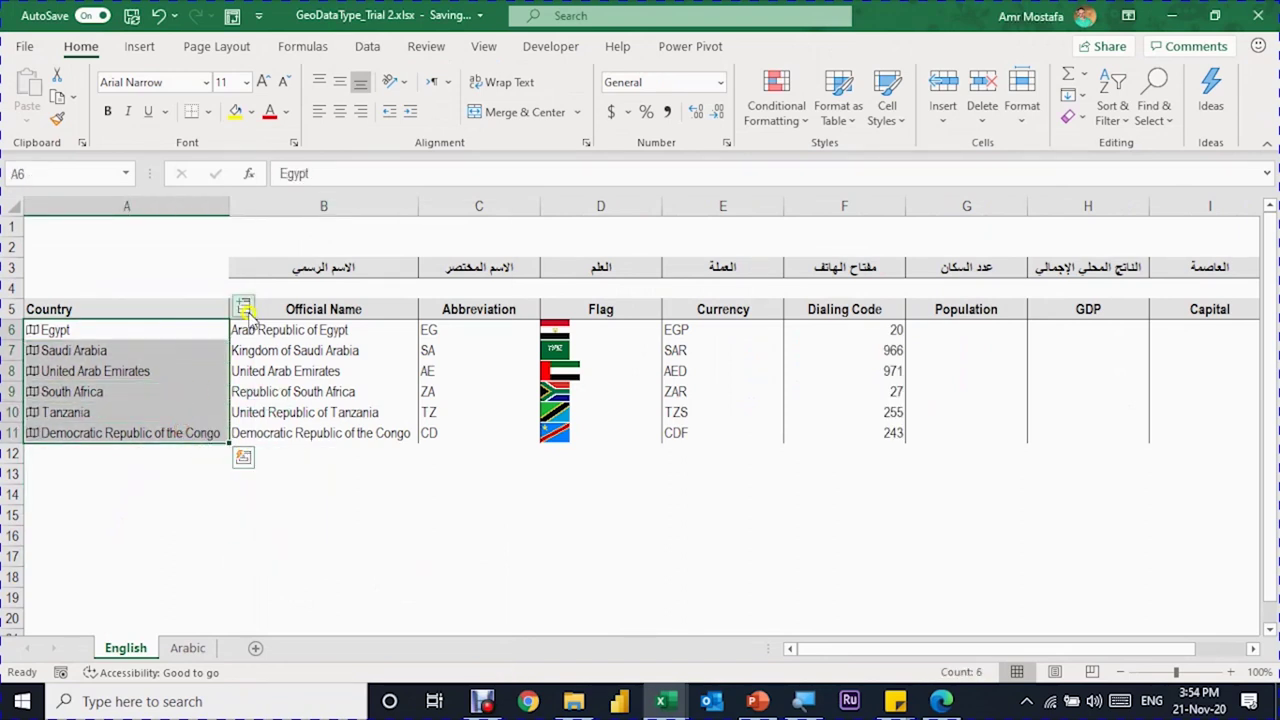
click(246, 309)
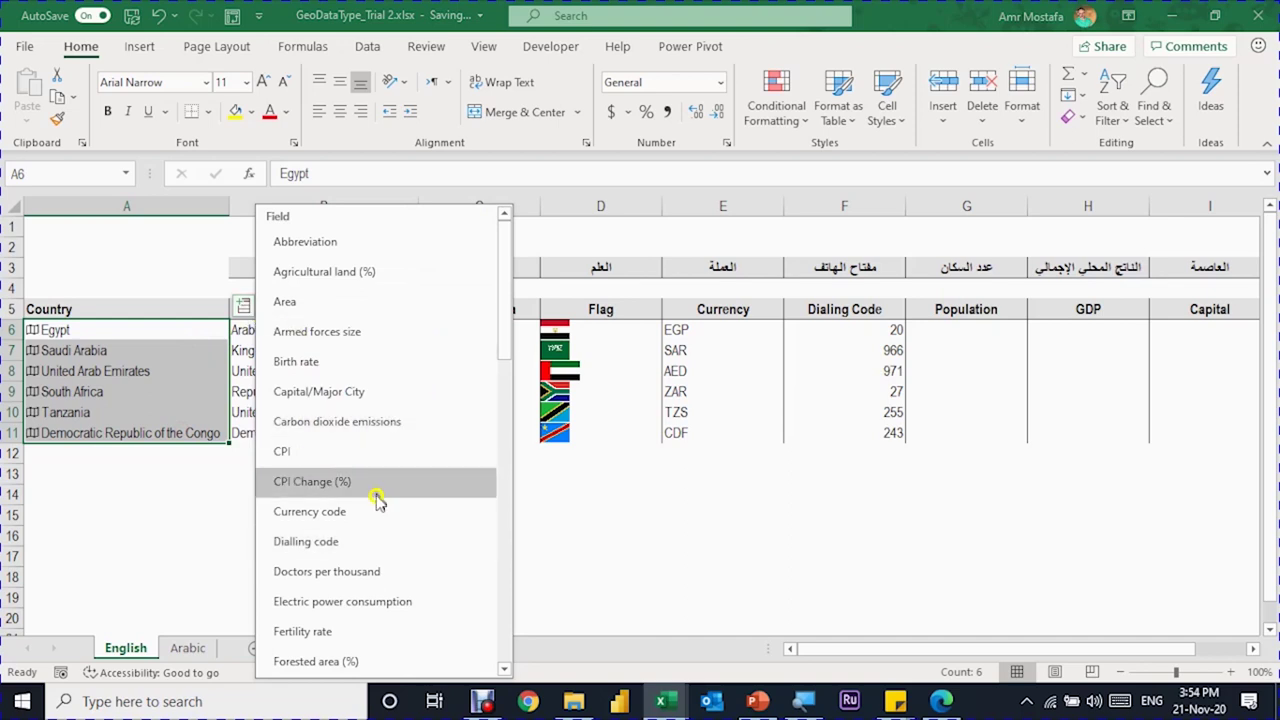
scroll(368, 525, down, 6)
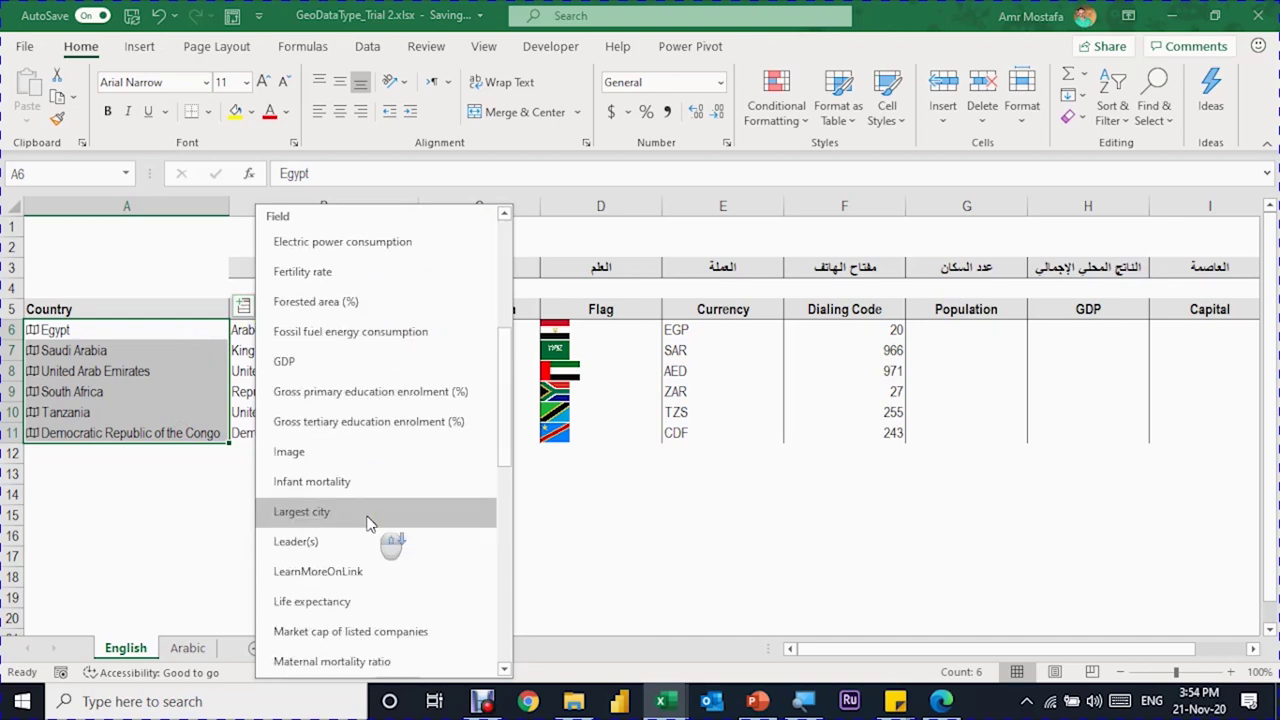
scroll(368, 540, down, 1)
scroll(330, 560, down, 3)
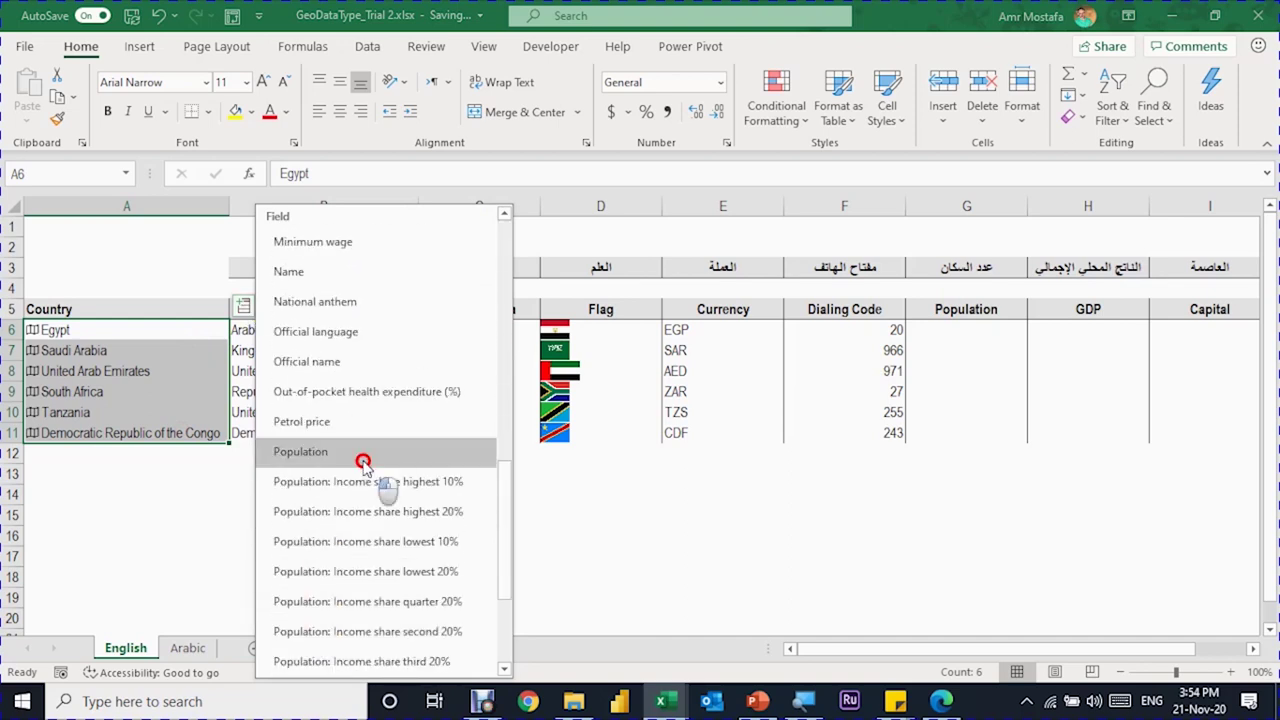
click(363, 453)
Extract the GDP field for the countries in A6:A11 into the empty GDP column.
drag(1097, 327, 1103, 391)
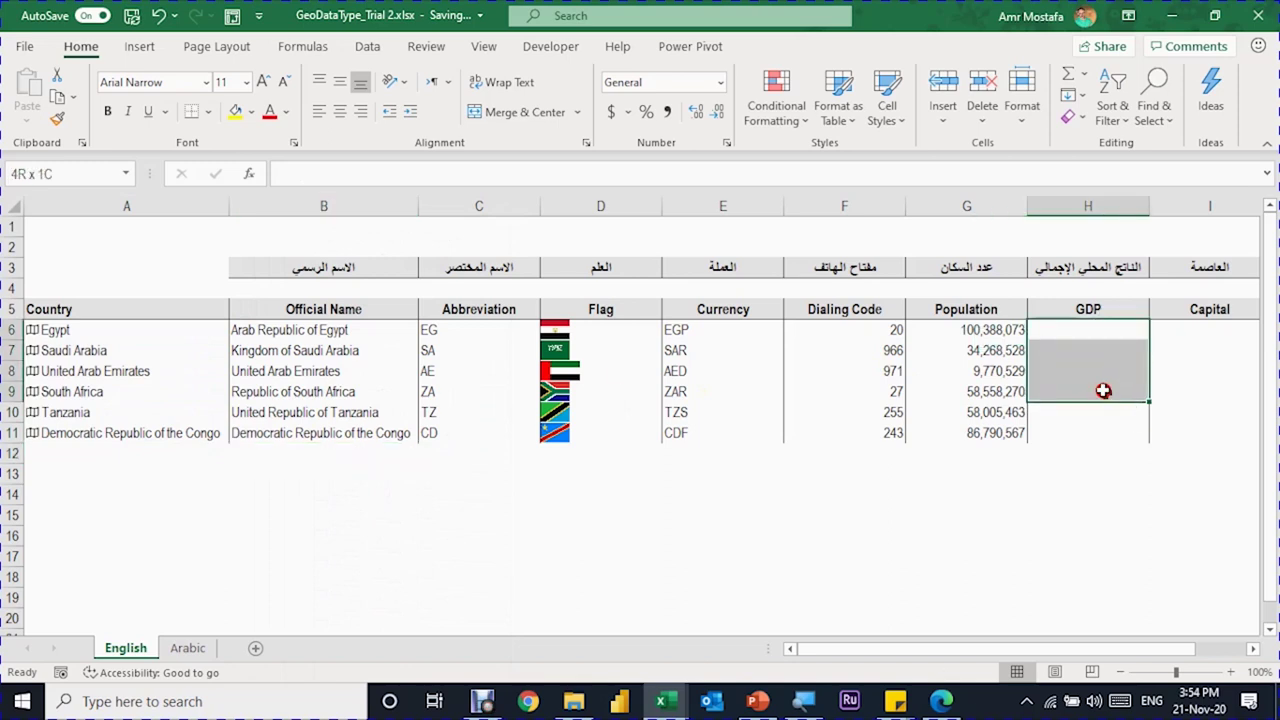
drag(175, 339, 180, 434)
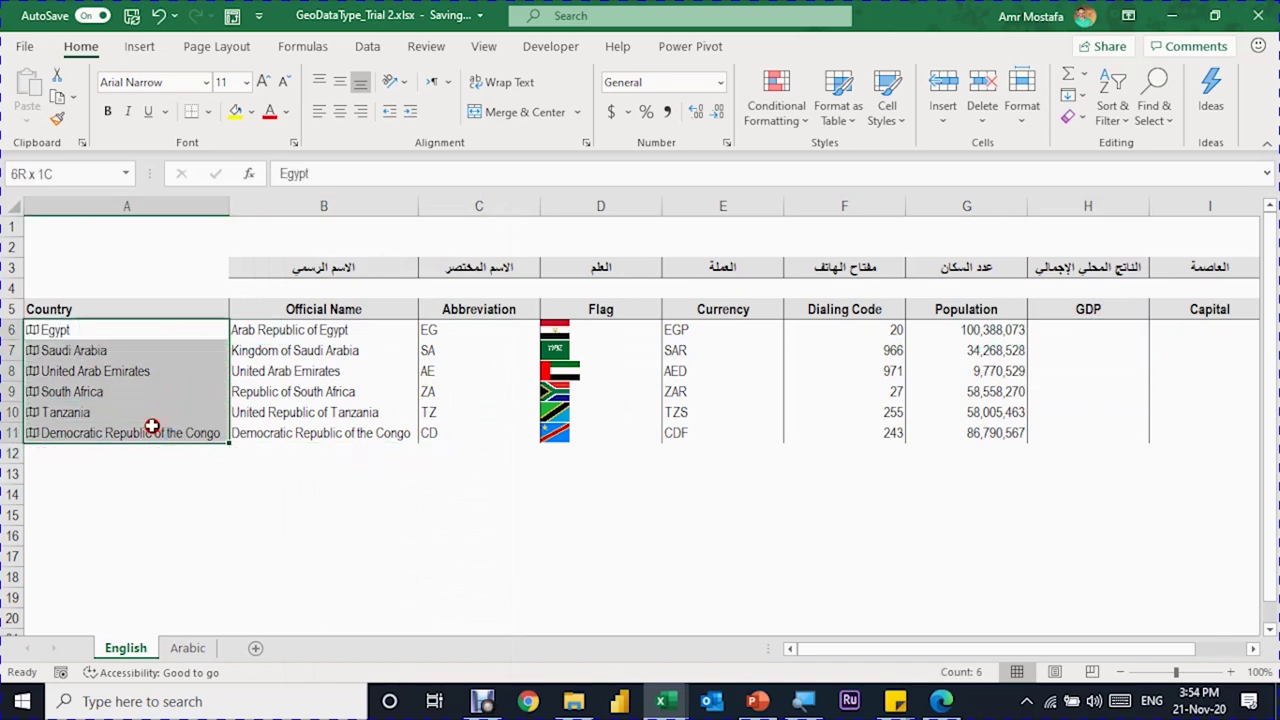
click(242, 306)
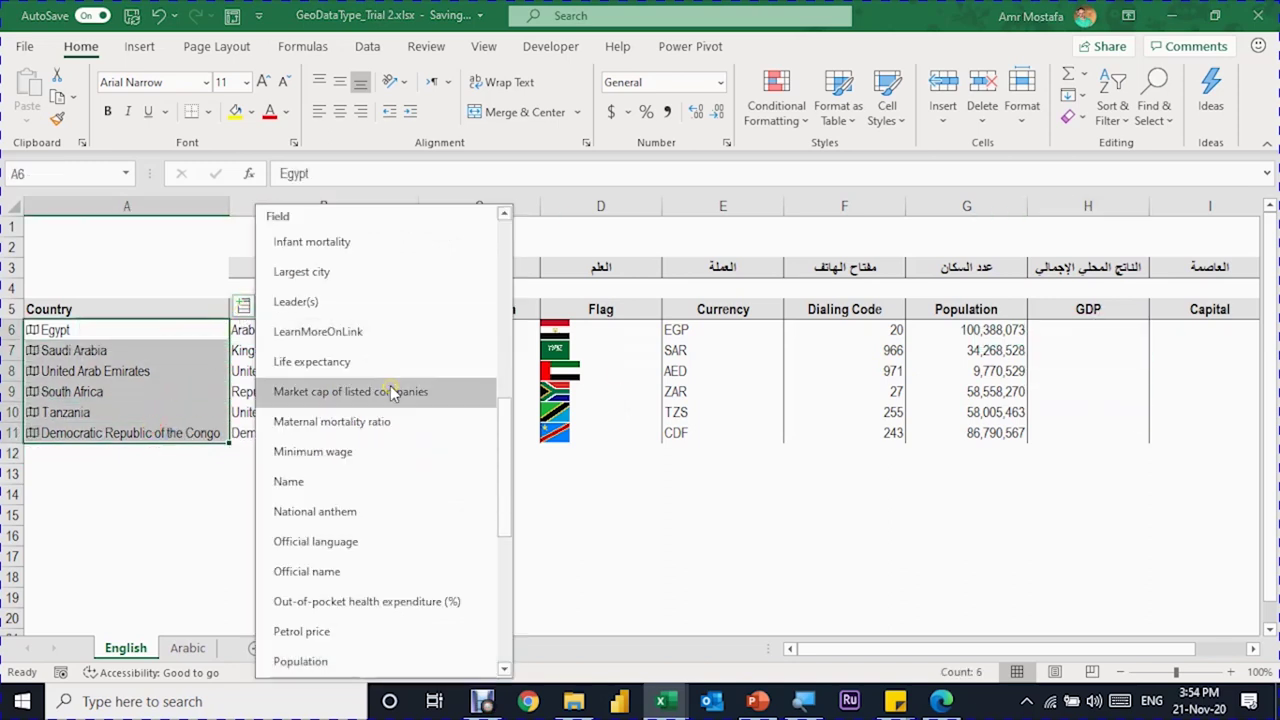
scroll(390, 385, down, 9)
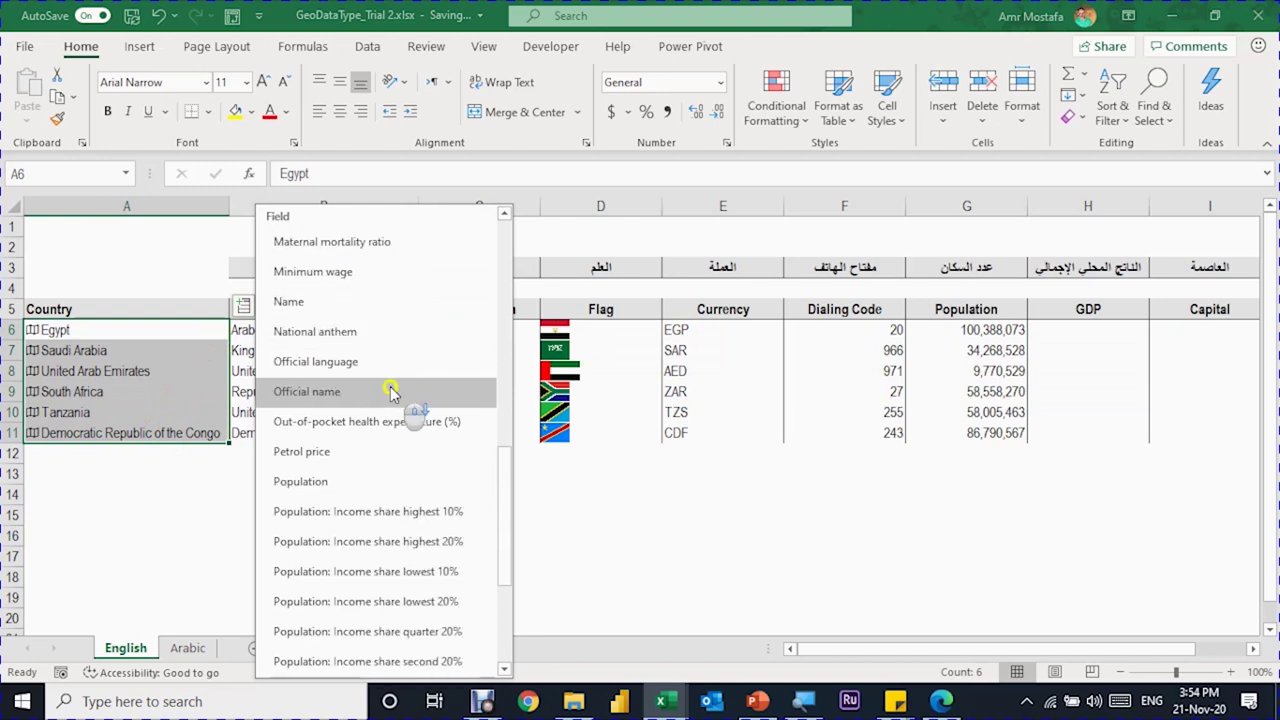
scroll(390, 392, up, 5)
click(390, 252)
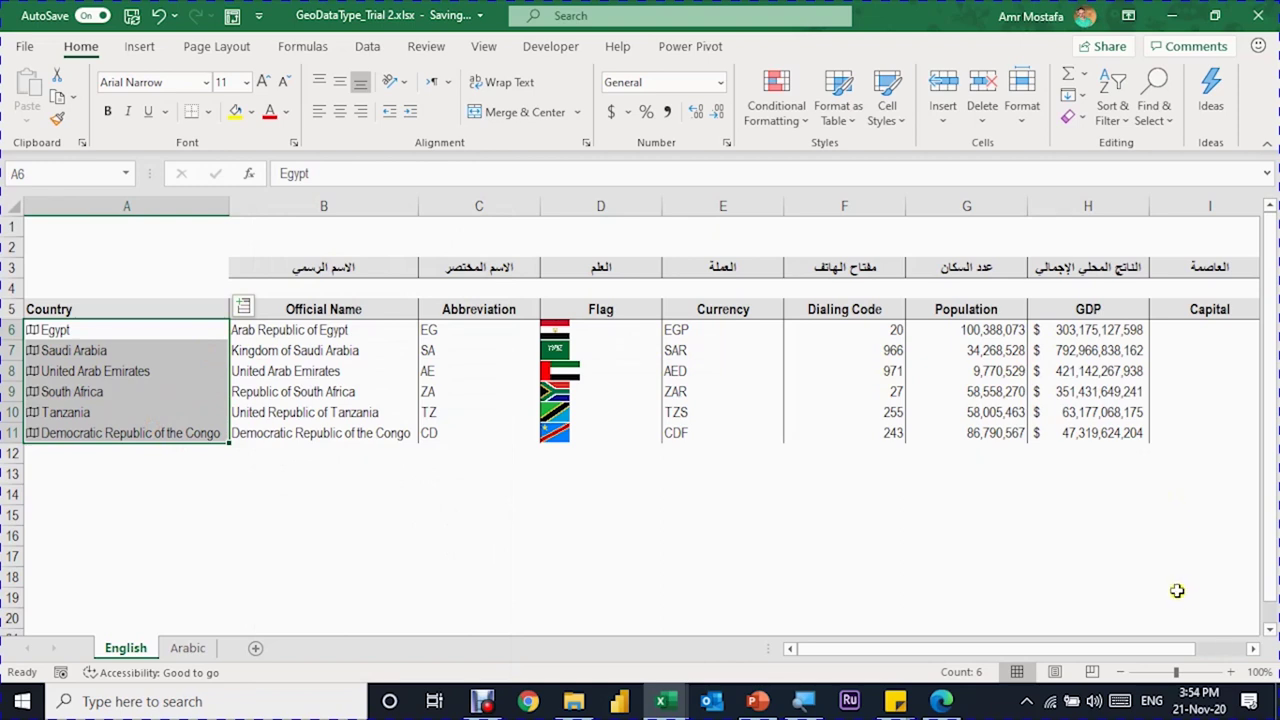
Extract the Capital/Major City field for all countries in A6:A11 into the Capital column.
click(1252, 648)
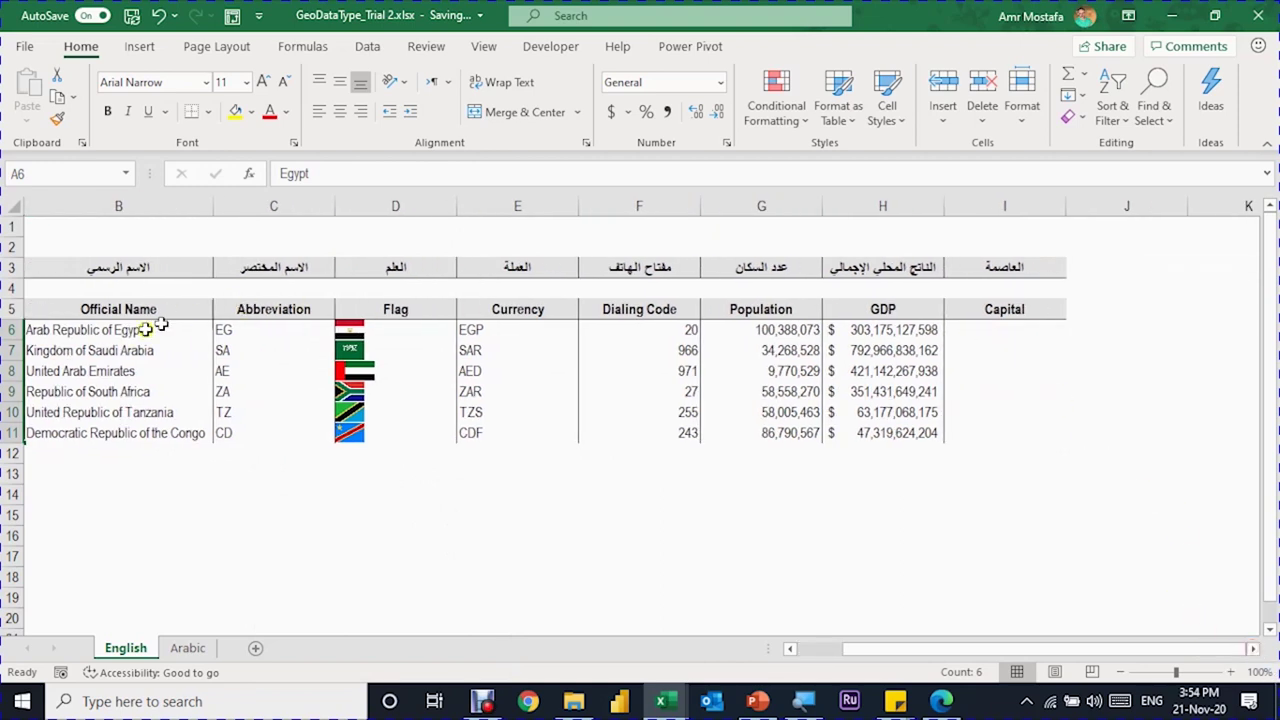
drag(974, 650, 843, 654)
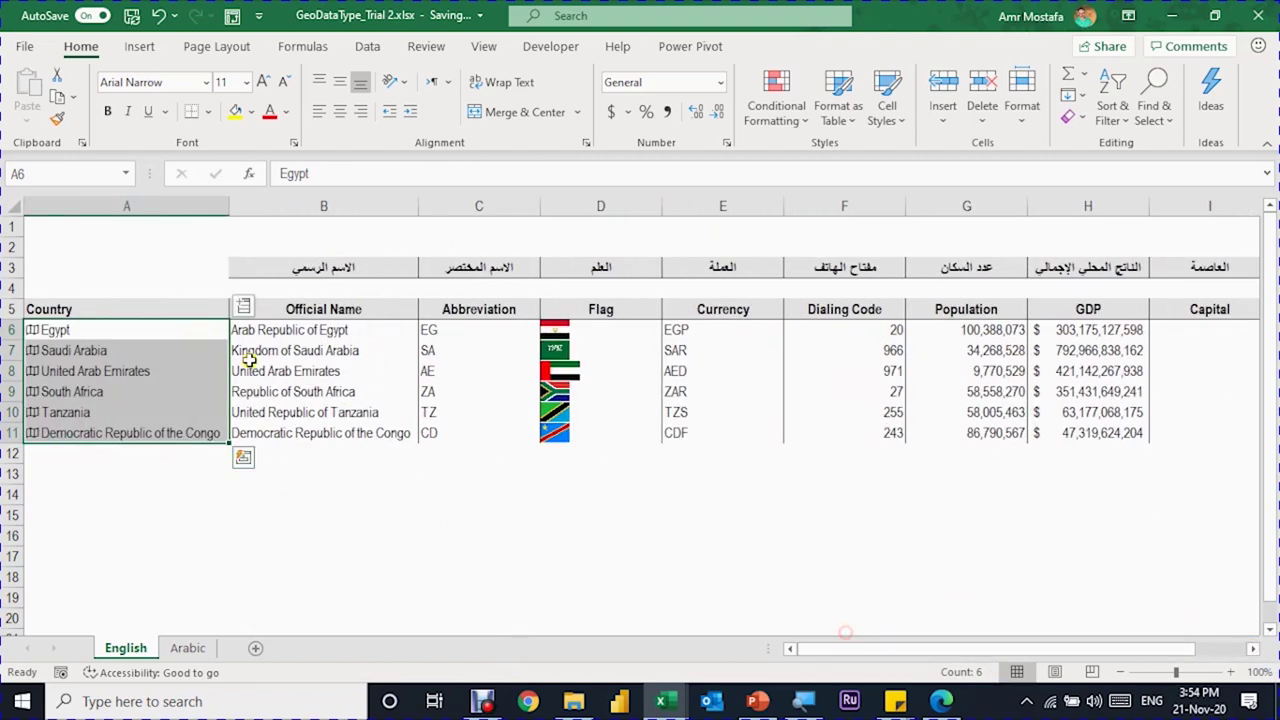
click(243, 307)
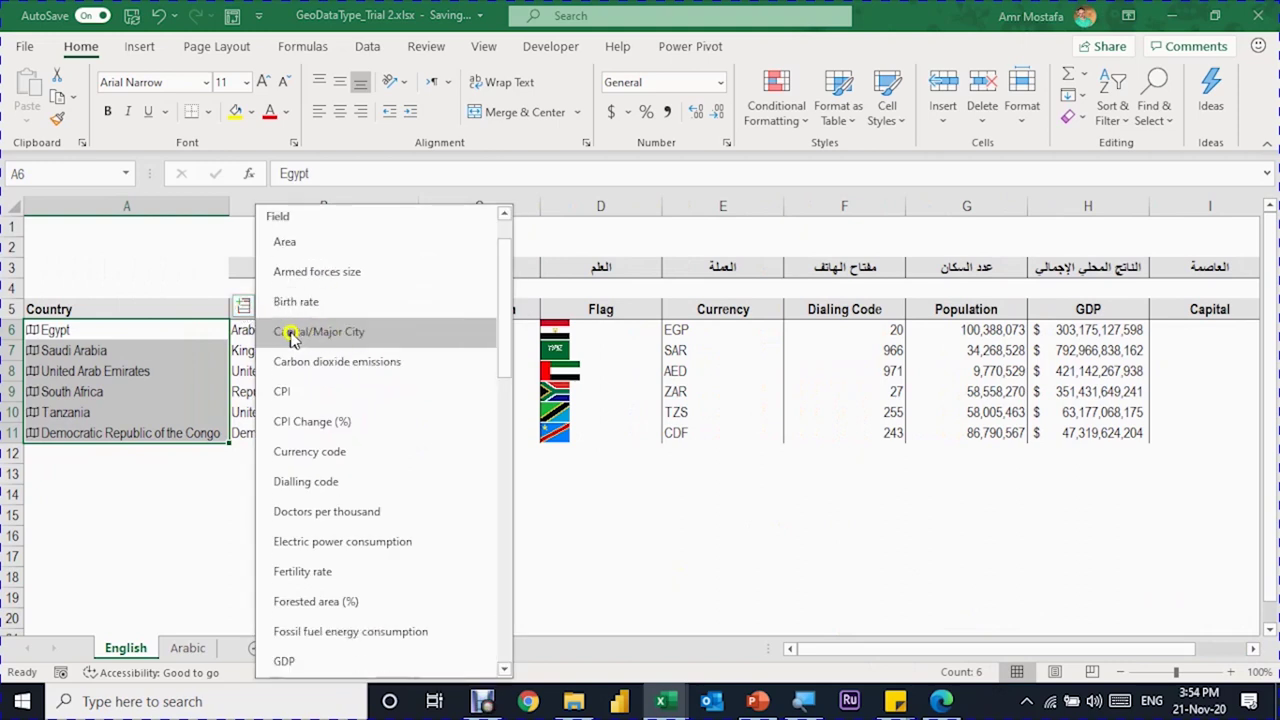
click(365, 333)
click(365, 335)
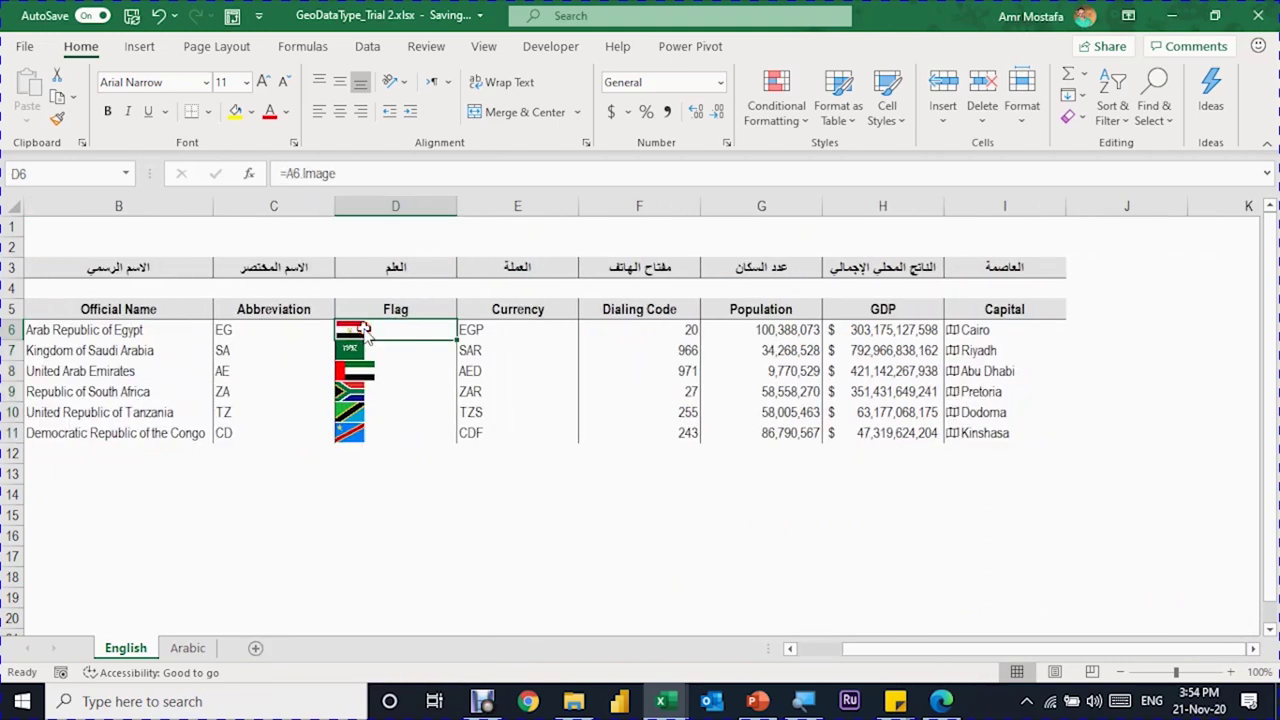
Select the capitals in I6:I11 and open the data card of Cairo.
drag(1008, 330, 1018, 430)
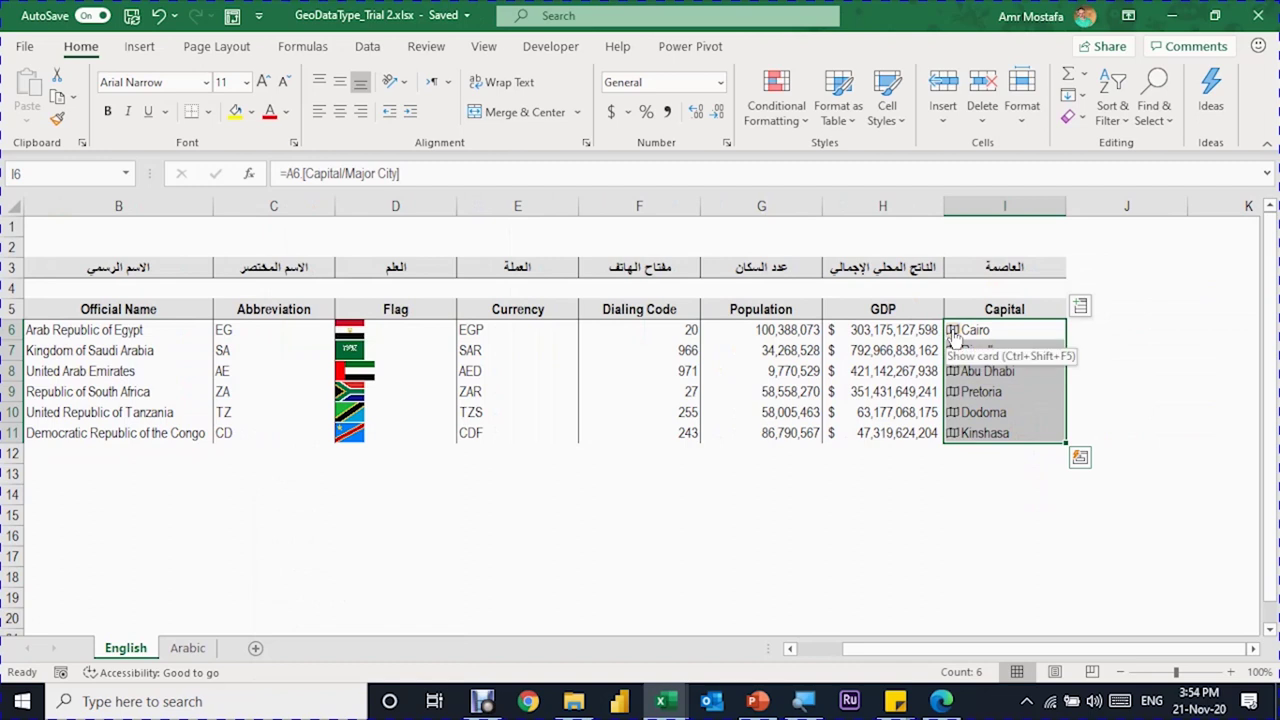
click(951, 333)
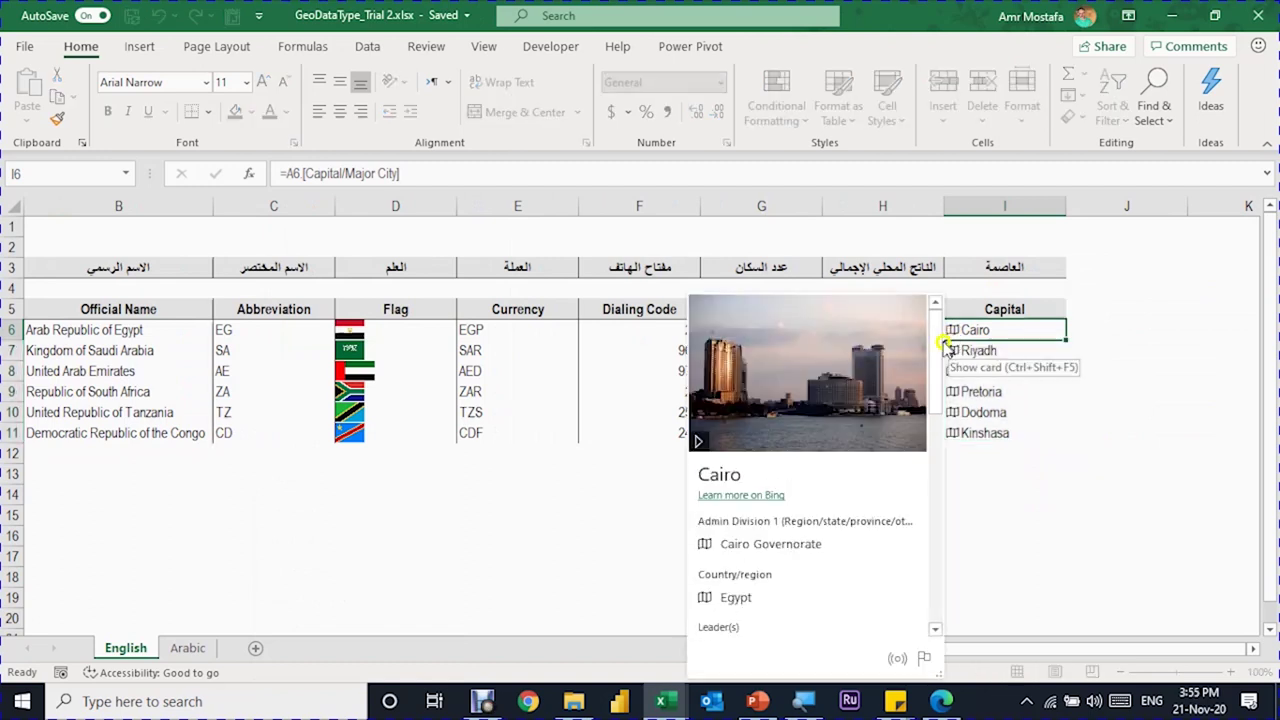
Look through the fields on Cairo's data card, such as its region, country, leaders and population.
scroll(808, 457, down, 1)
scroll(805, 458, up, 1)
scroll(805, 458, down, 3)
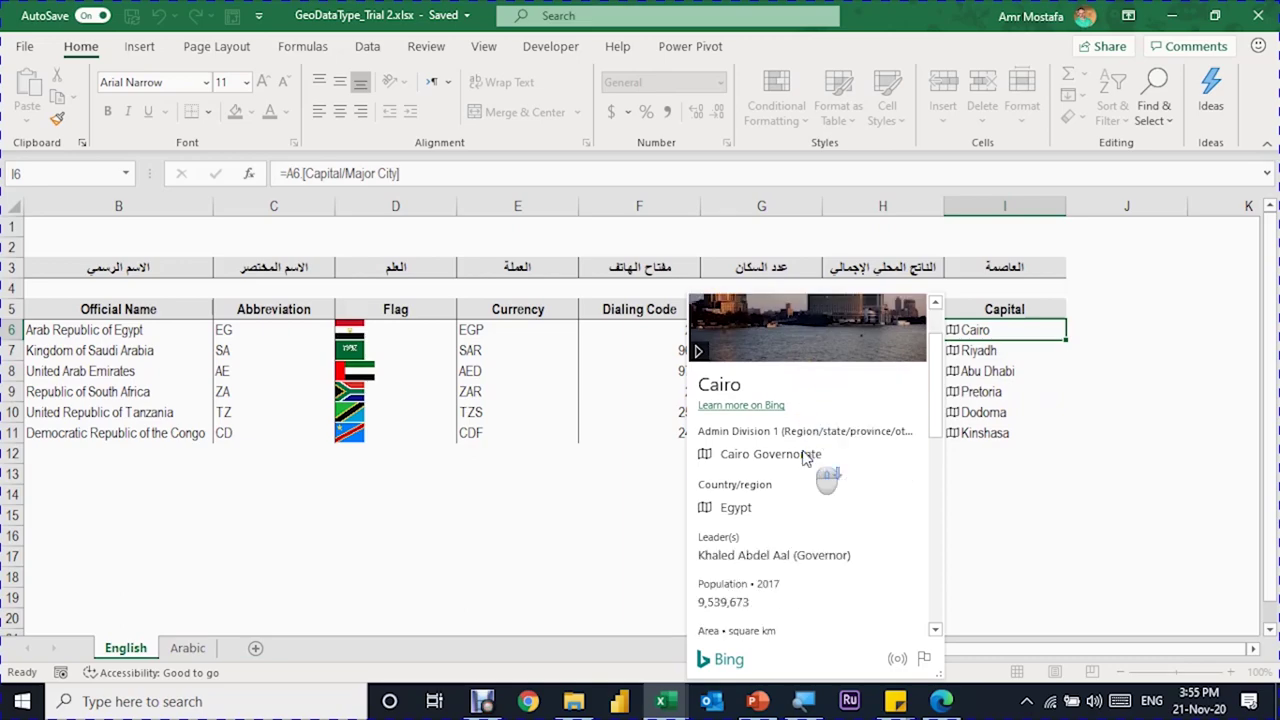
scroll(805, 458, down, 1)
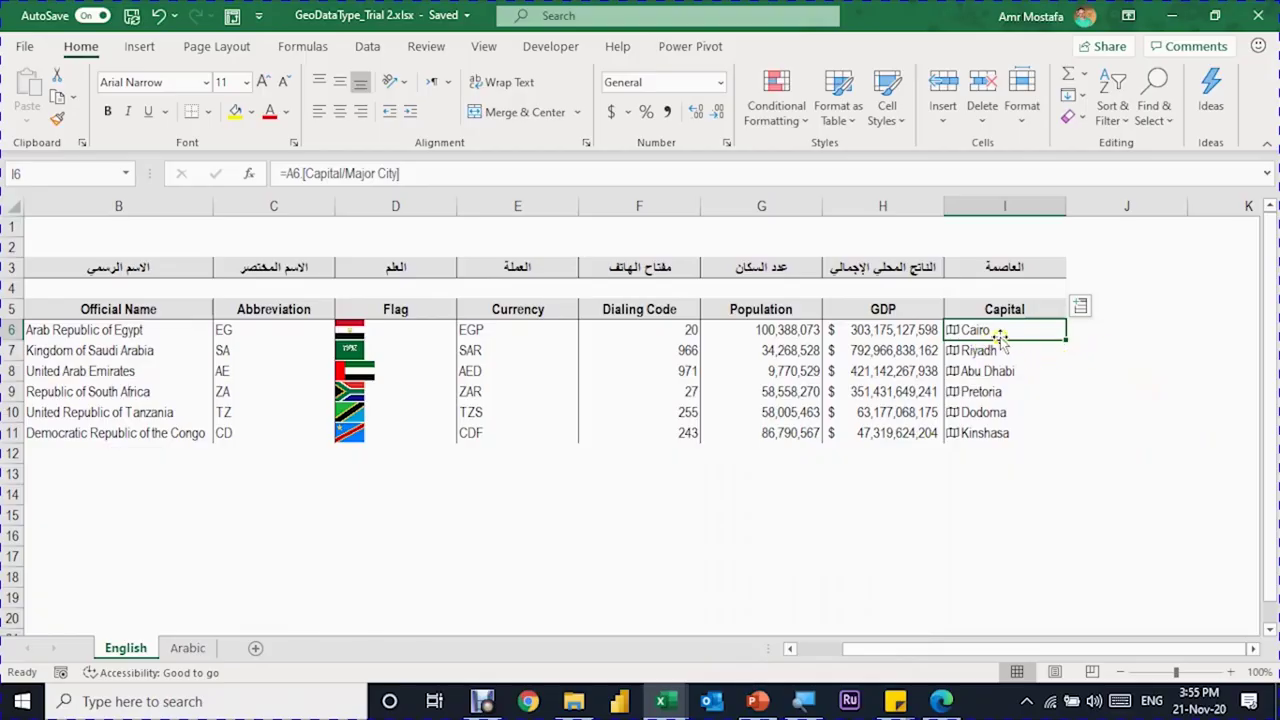
Copy the capitals in I6:I11 and paste them as values starting at A15, below the country table.
drag(1009, 330, 1024, 435)
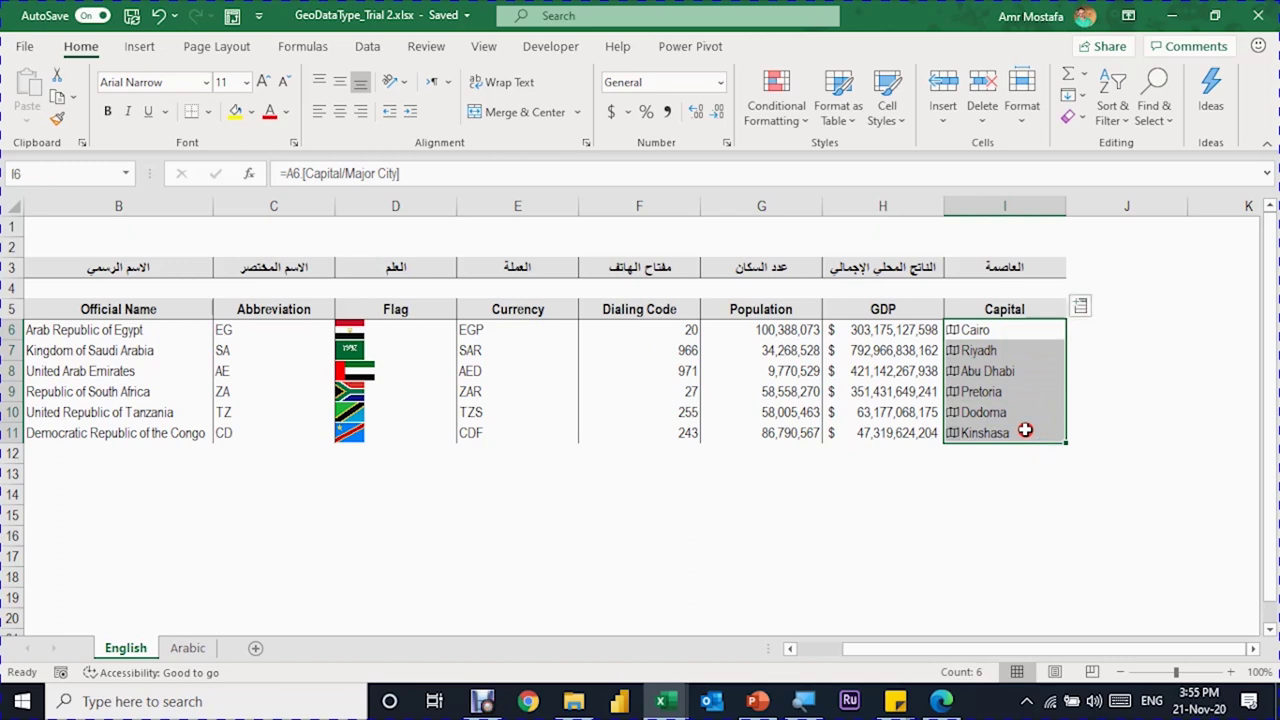
key(ctrl+c)
drag(1058, 647, 726, 640)
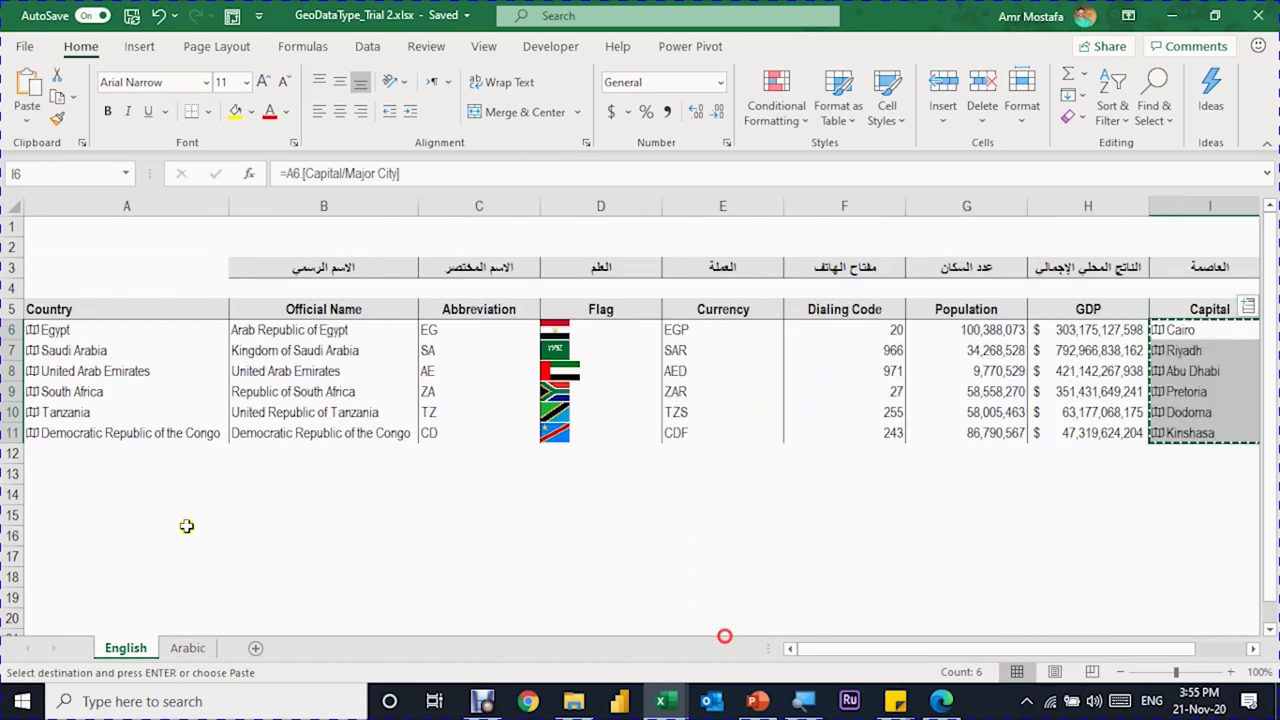
click(98, 506)
click(27, 120)
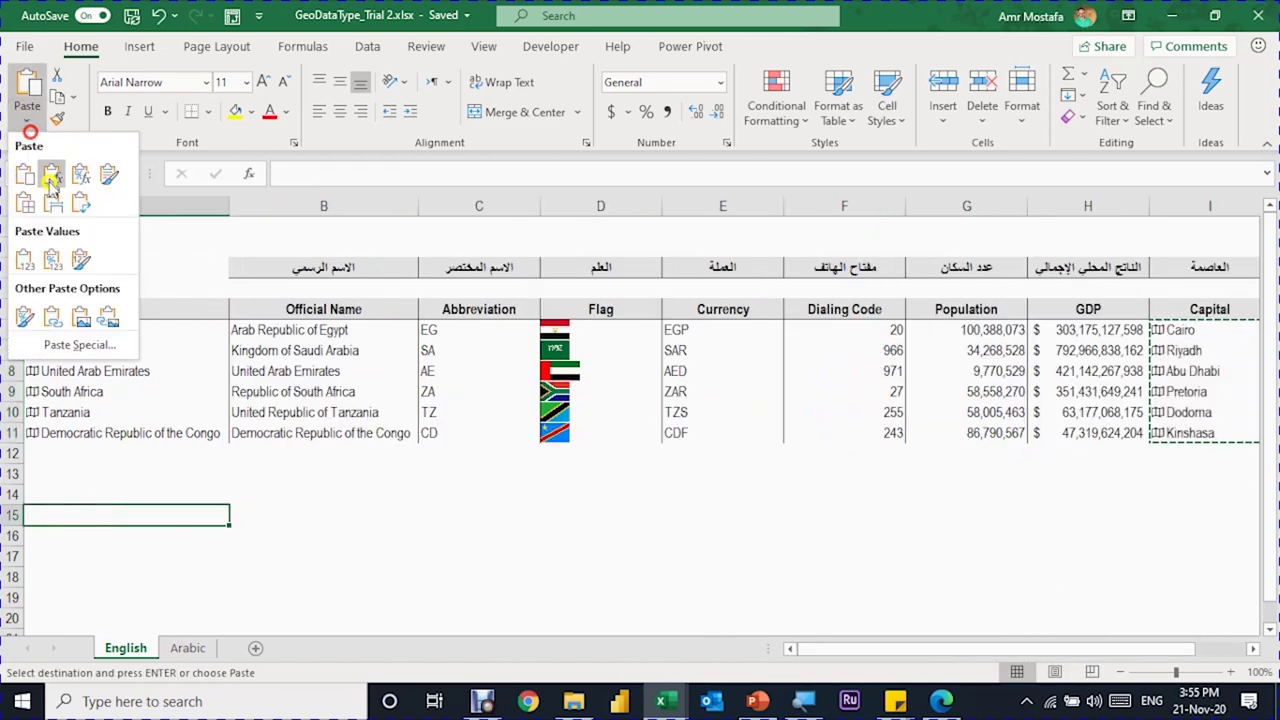
click(24, 258)
click(107, 520)
scroll(106, 522, down, 1)
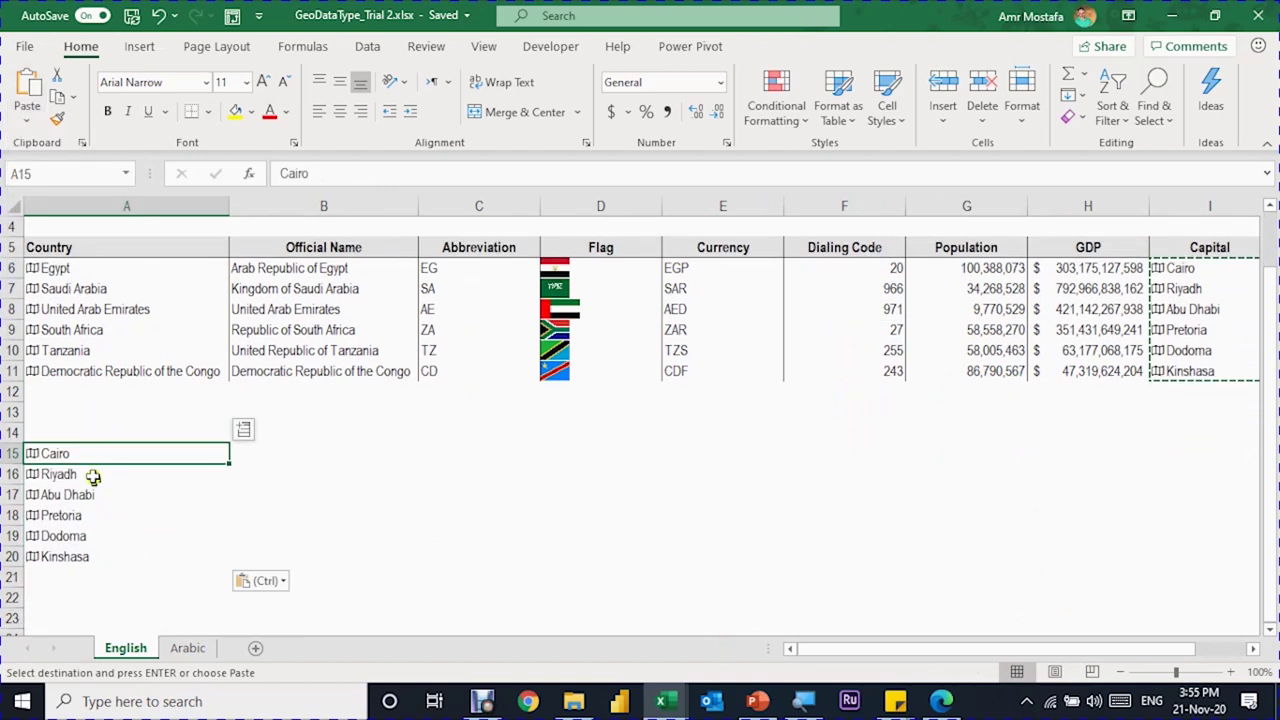
Enter the header City in A14 above the pasted capitals.
click(84, 430)
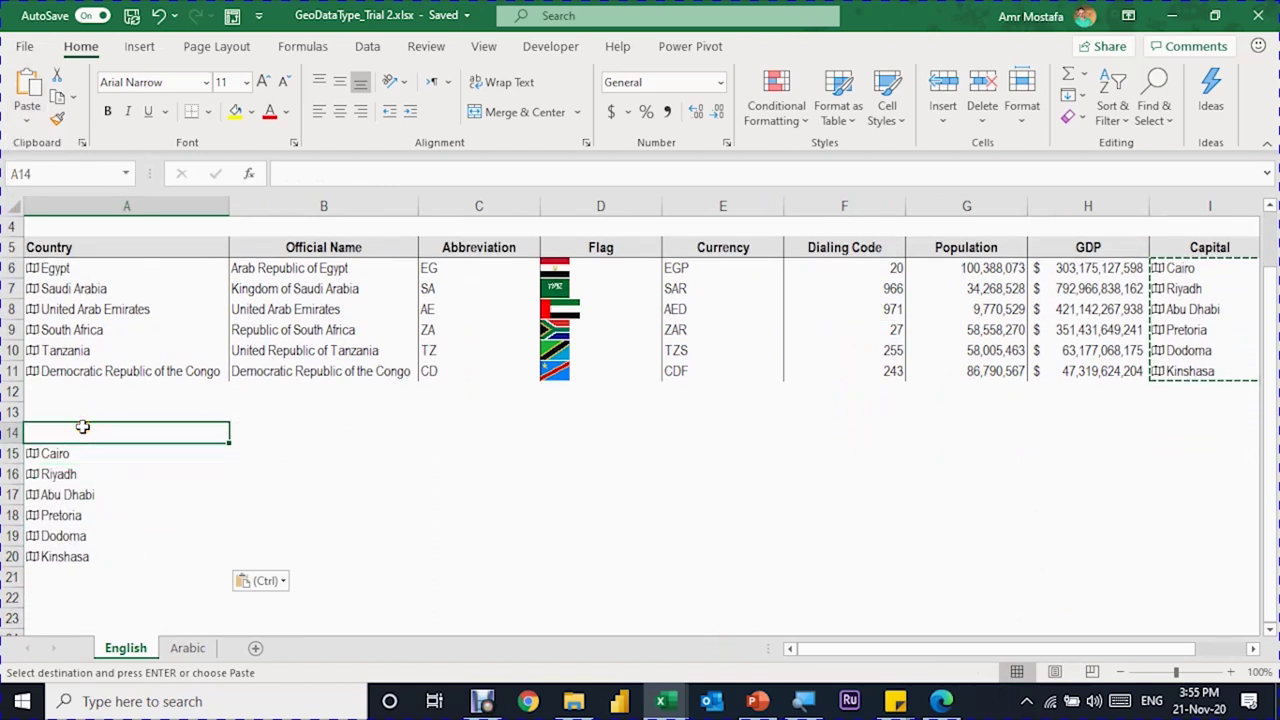
text(City)
key(Return)
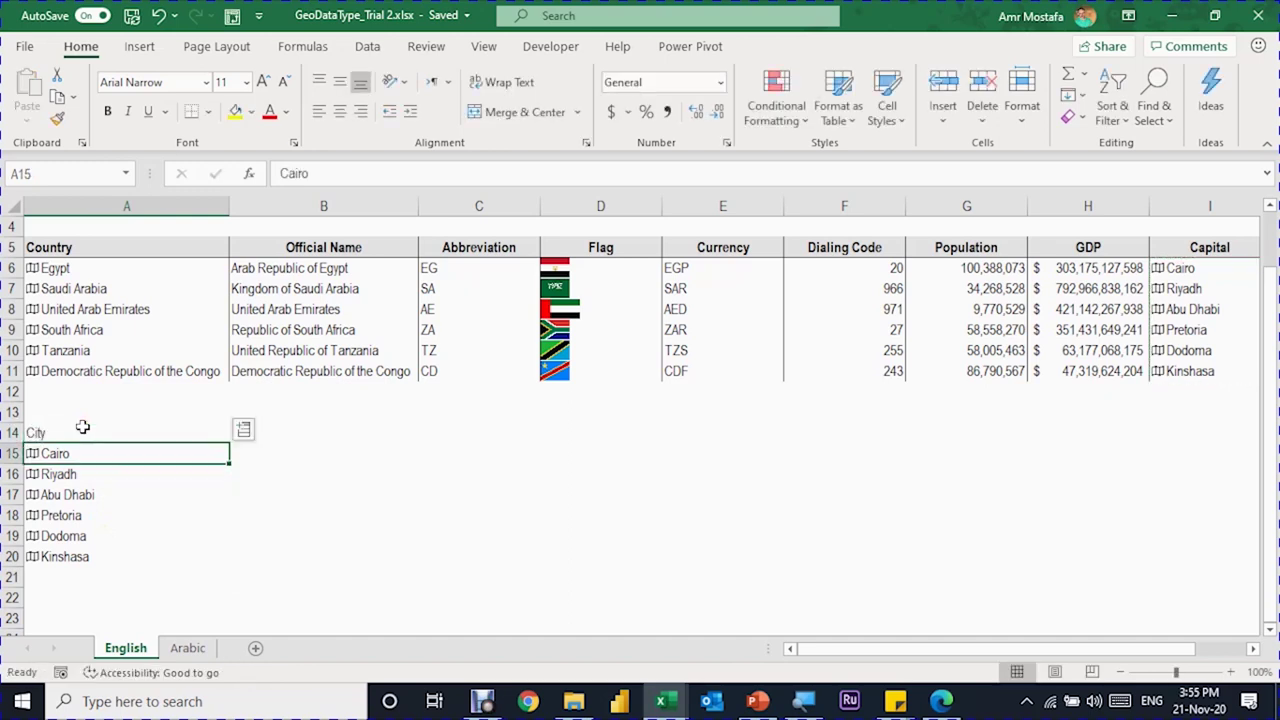
Convert the city list in A14:A20 into a table with headers.
key(Up)
key(Down)
key(Down)
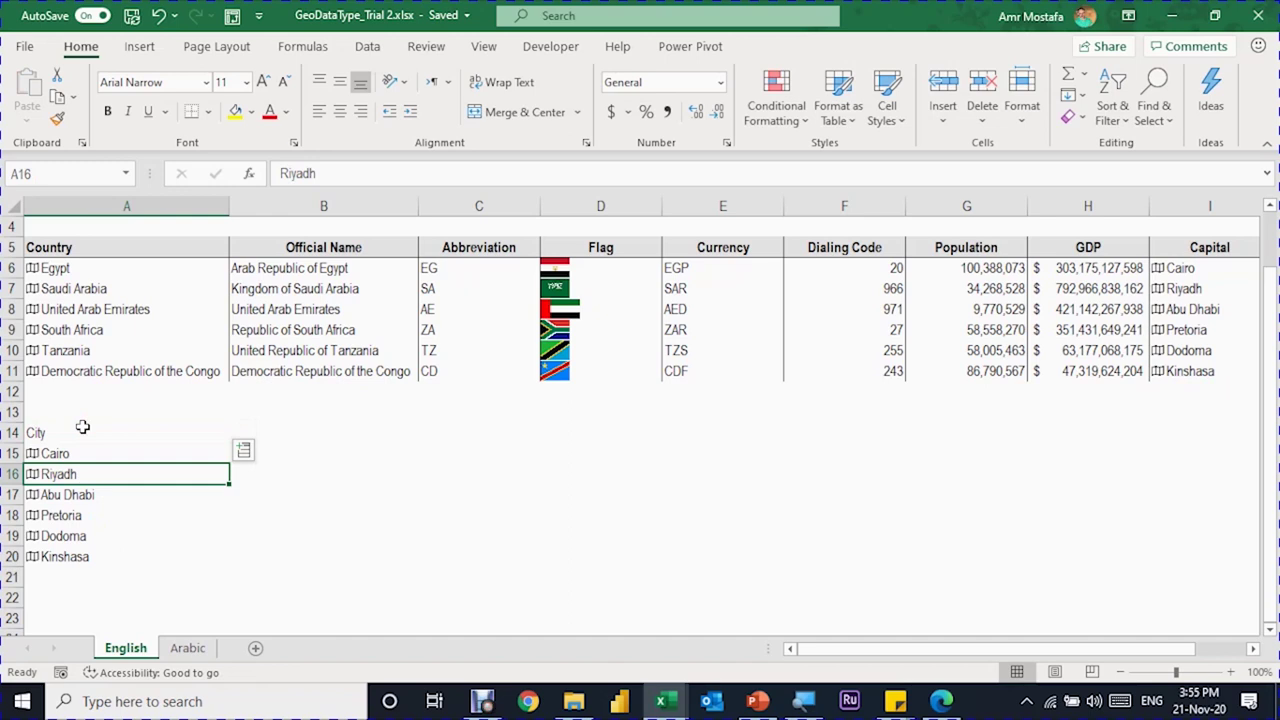
key(ctrl+t)
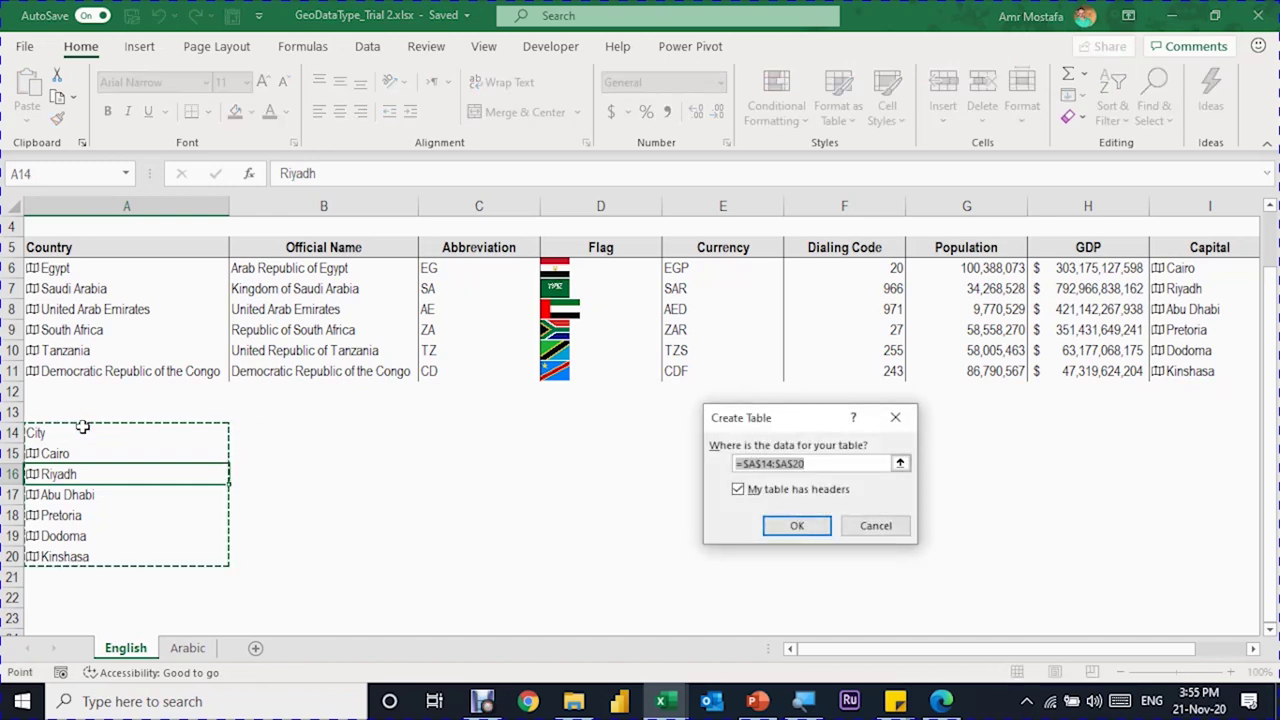
key(Return)
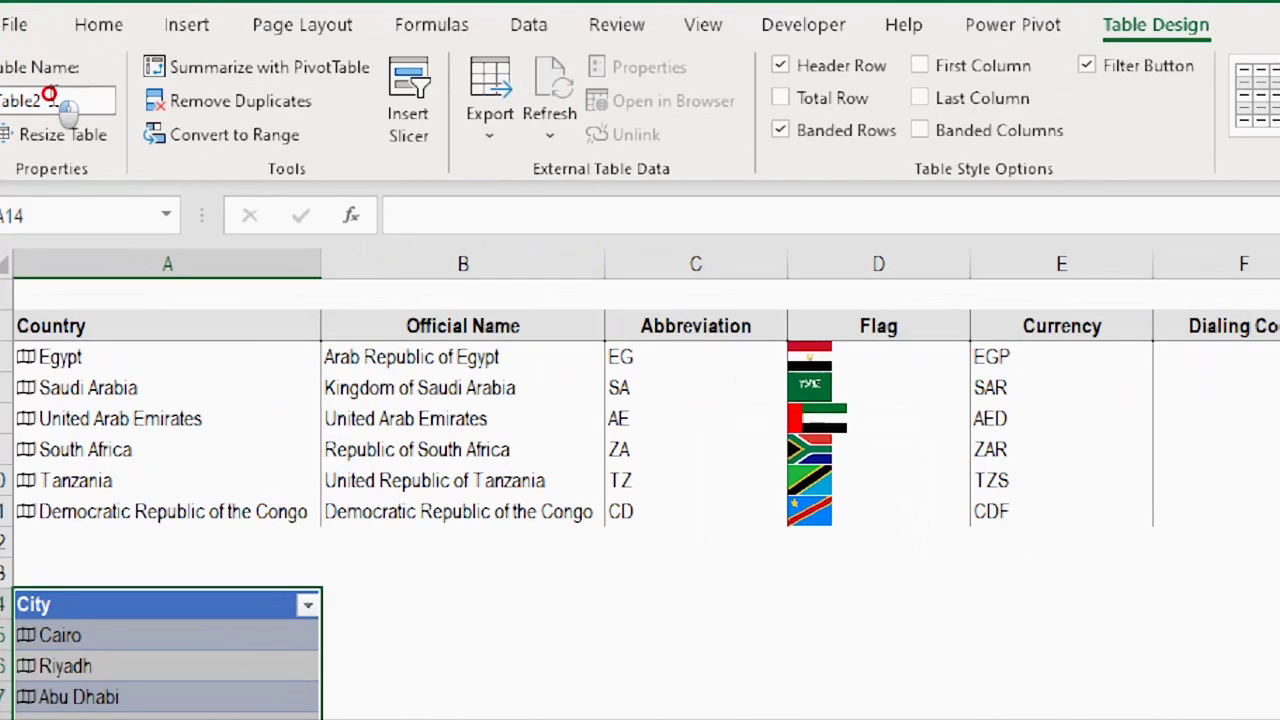
Rename the new city table to Capital.
double_click(45, 97)
text(Co)
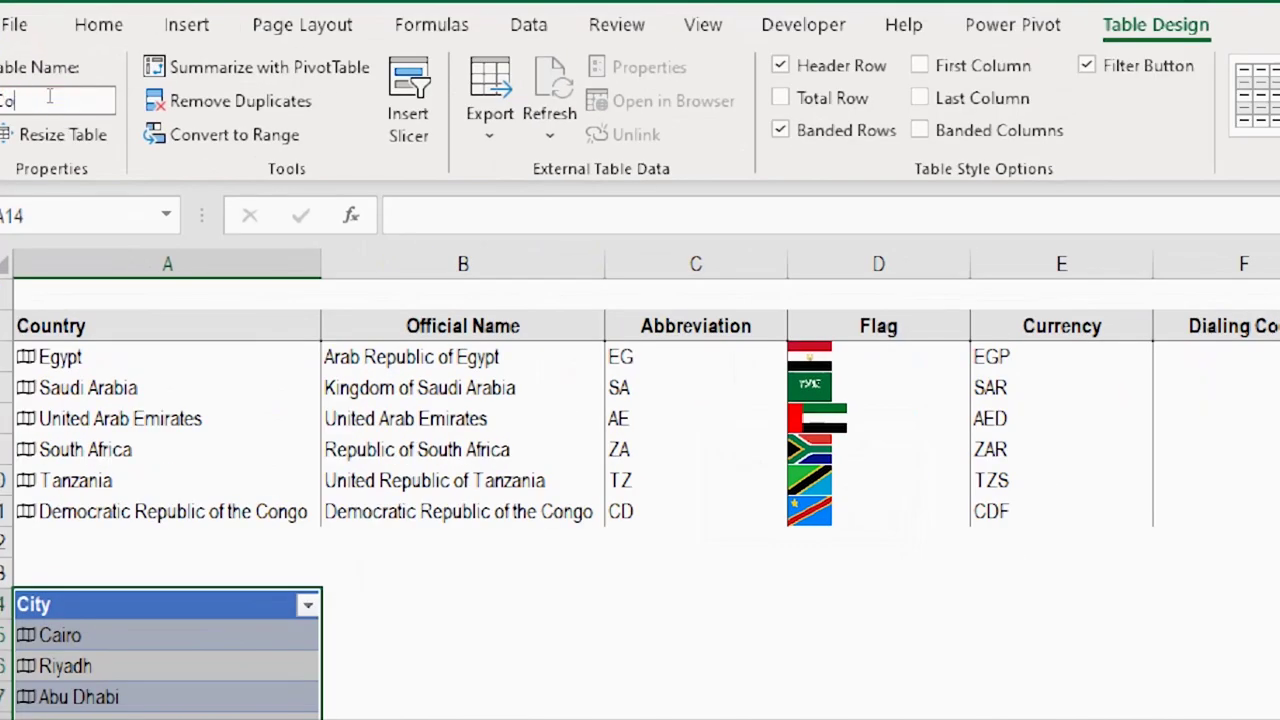
text(pital)
key(Return)
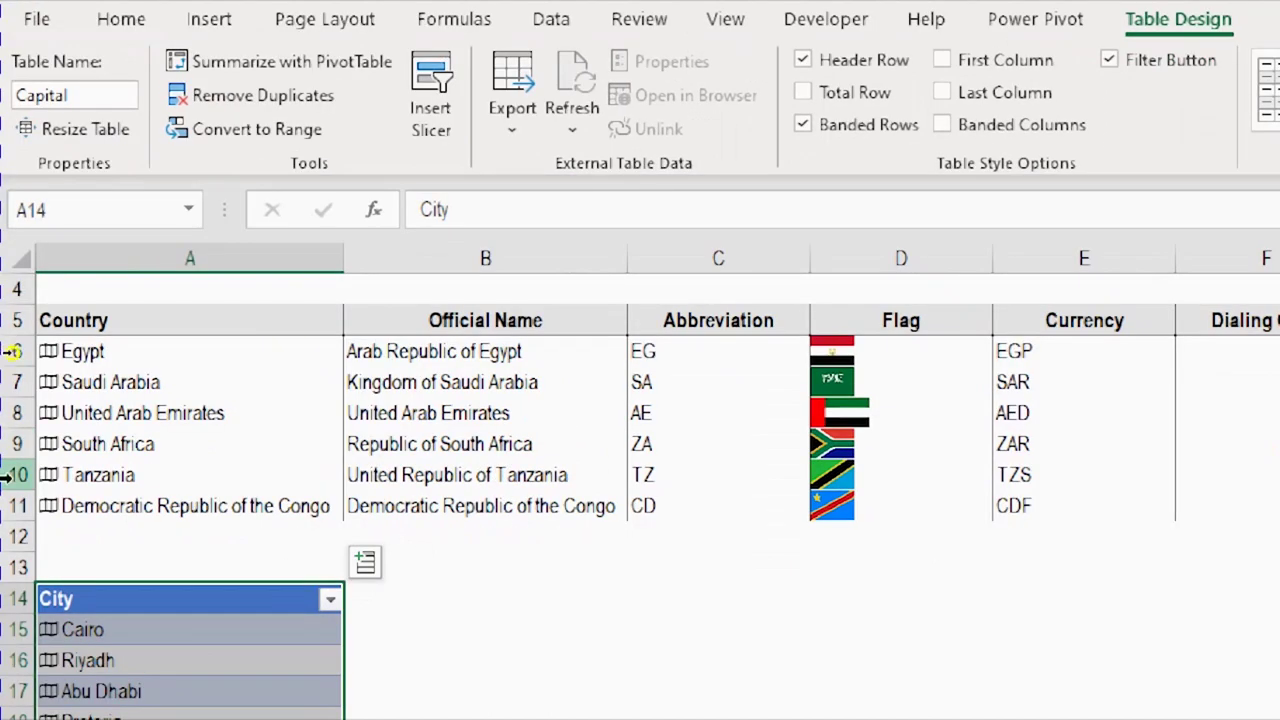
Add an Image column to the Capital table by extracting the Image field from the cities.
scroll(30, 488, down, 2)
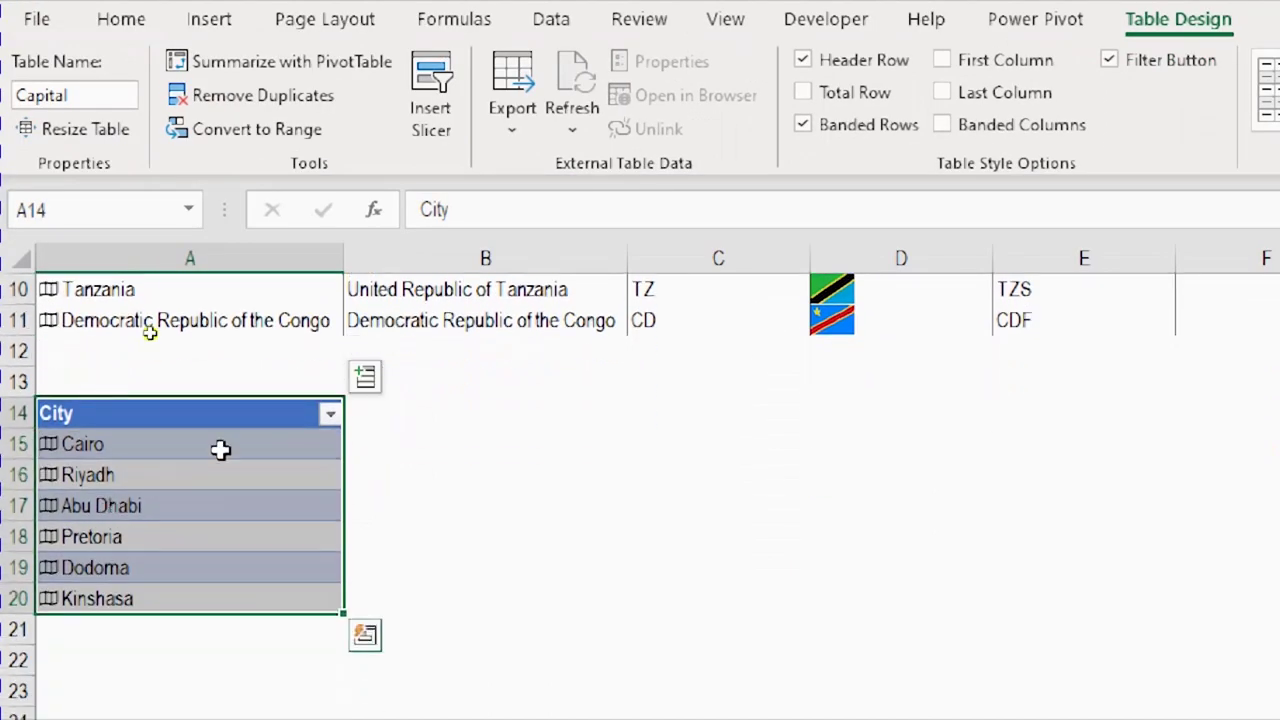
click(265, 433)
click(250, 476)
click(263, 572)
click(251, 448)
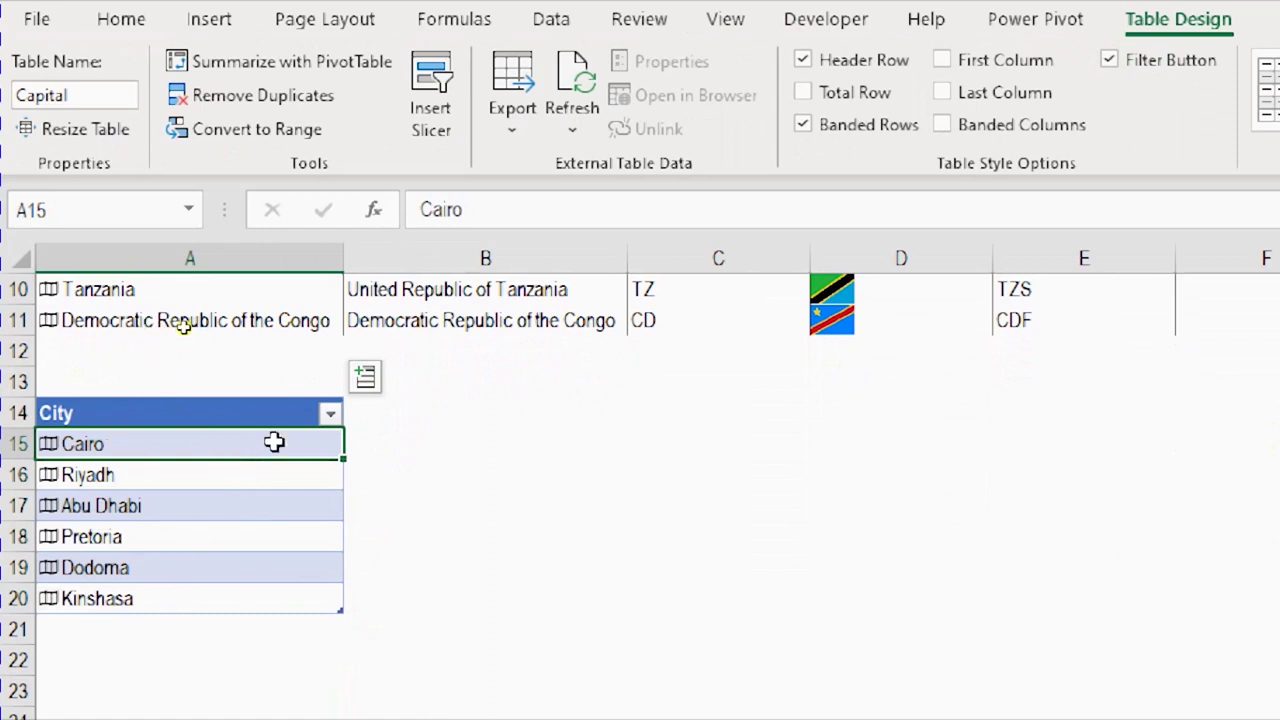
click(365, 379)
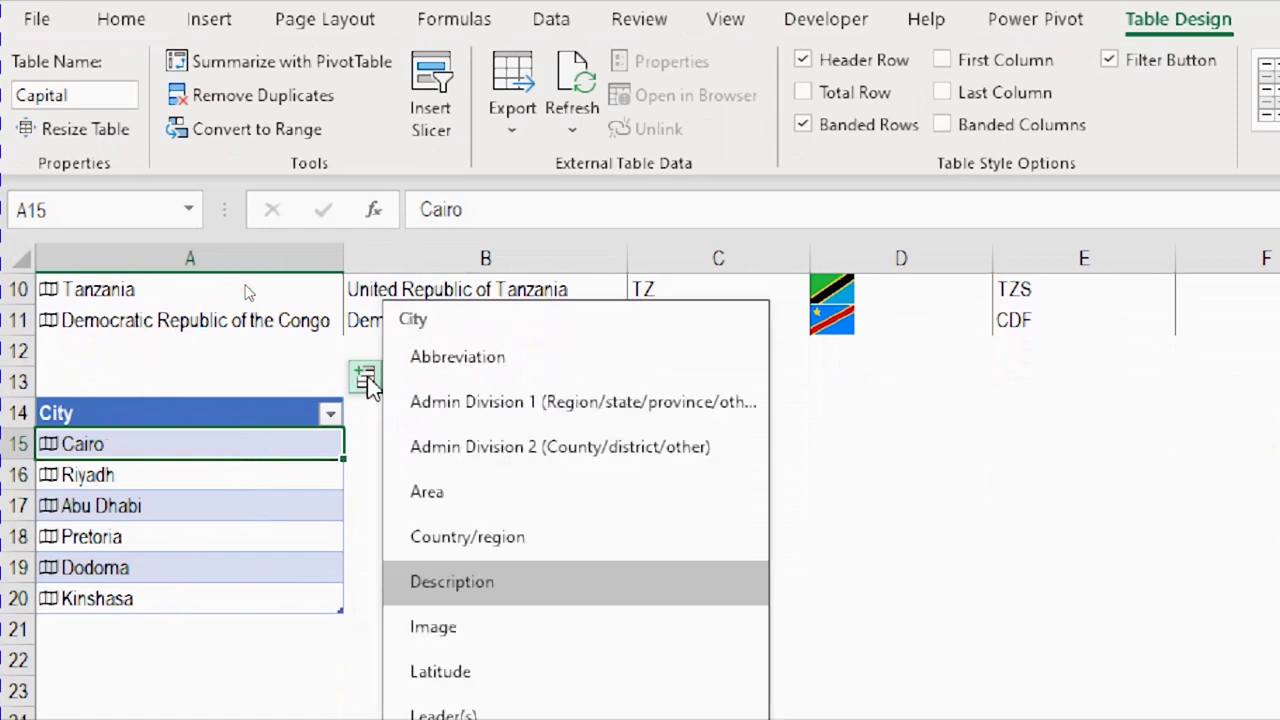
click(533, 626)
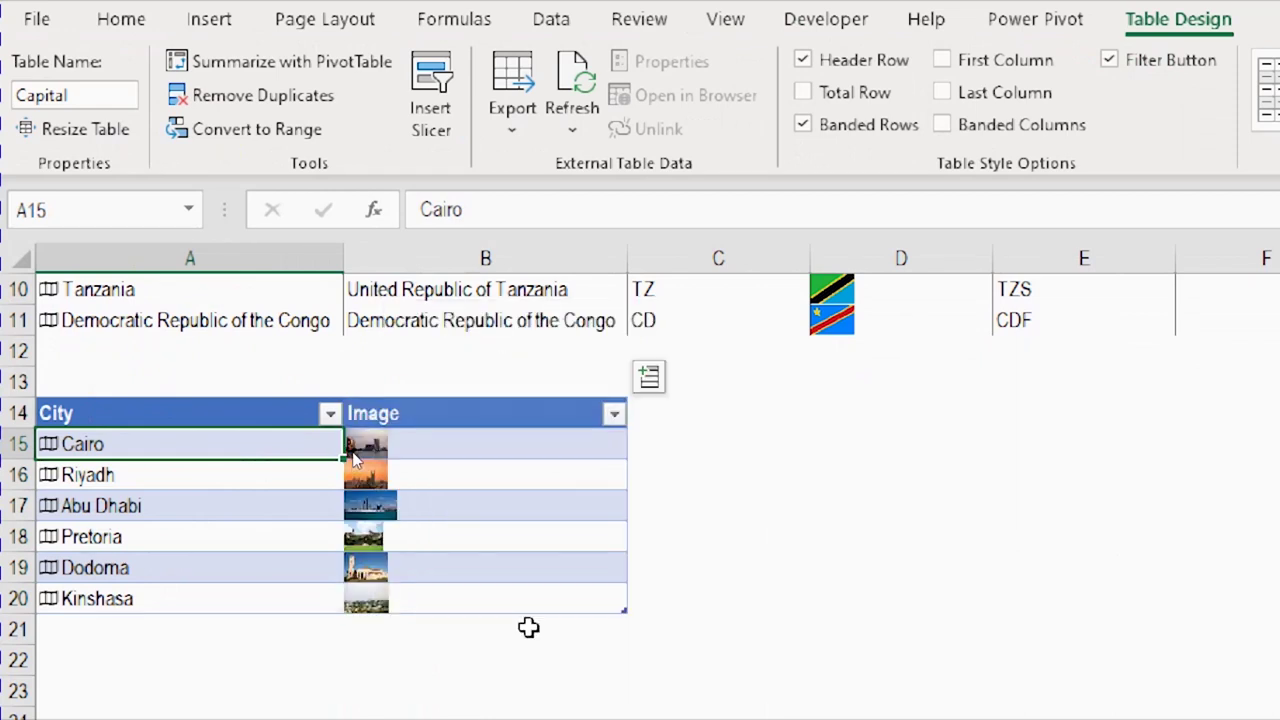
Extract the cities' Area and Population fields as new columns in the Capital table.
drag(500, 436, 520, 598)
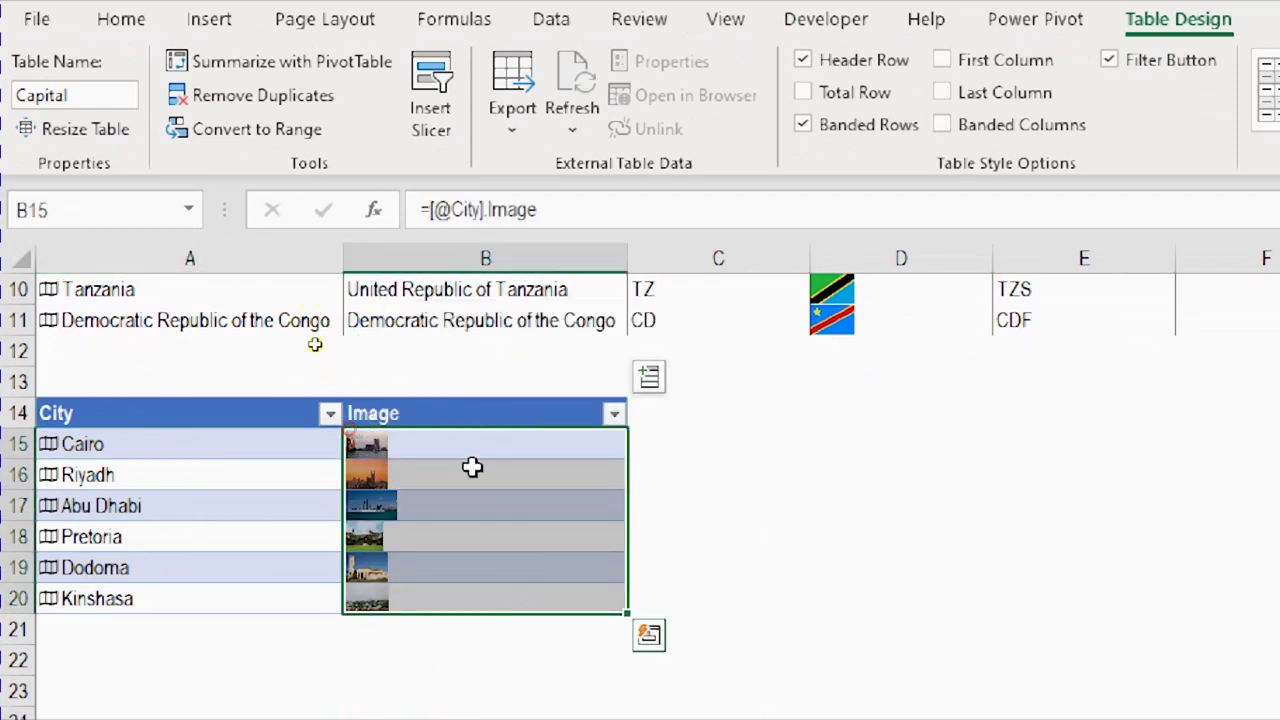
click(464, 449)
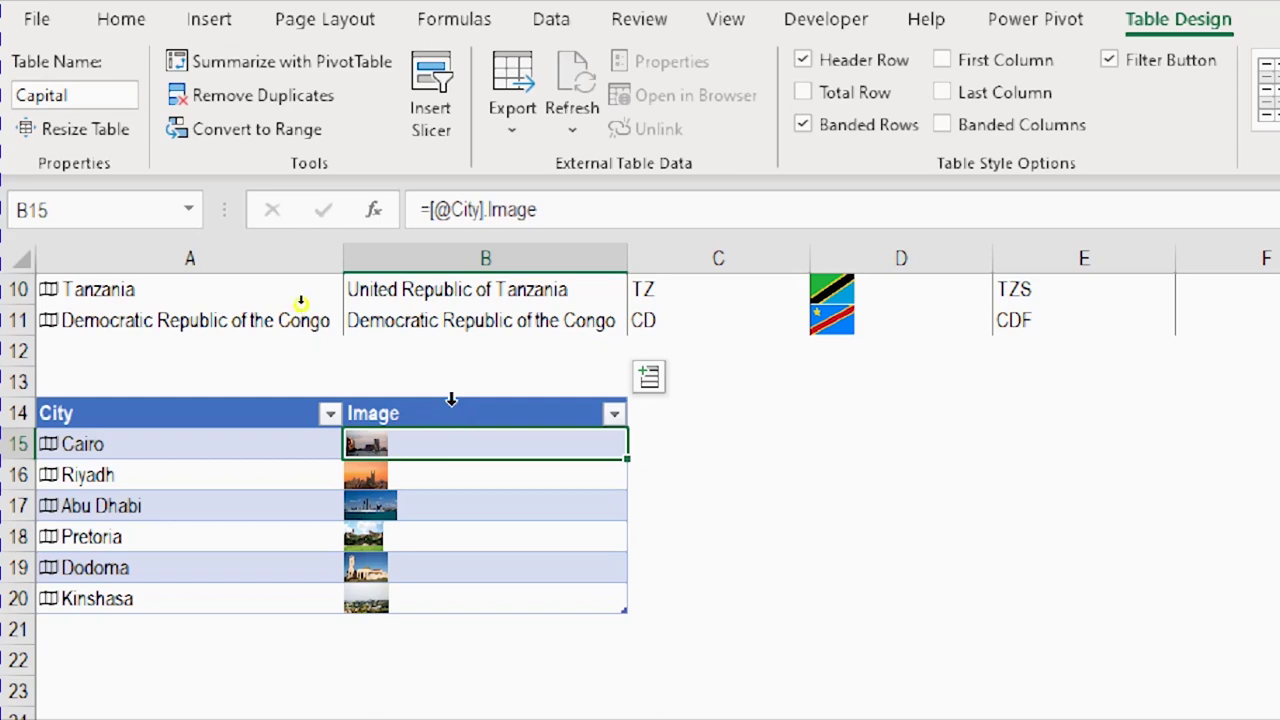
click(650, 378)
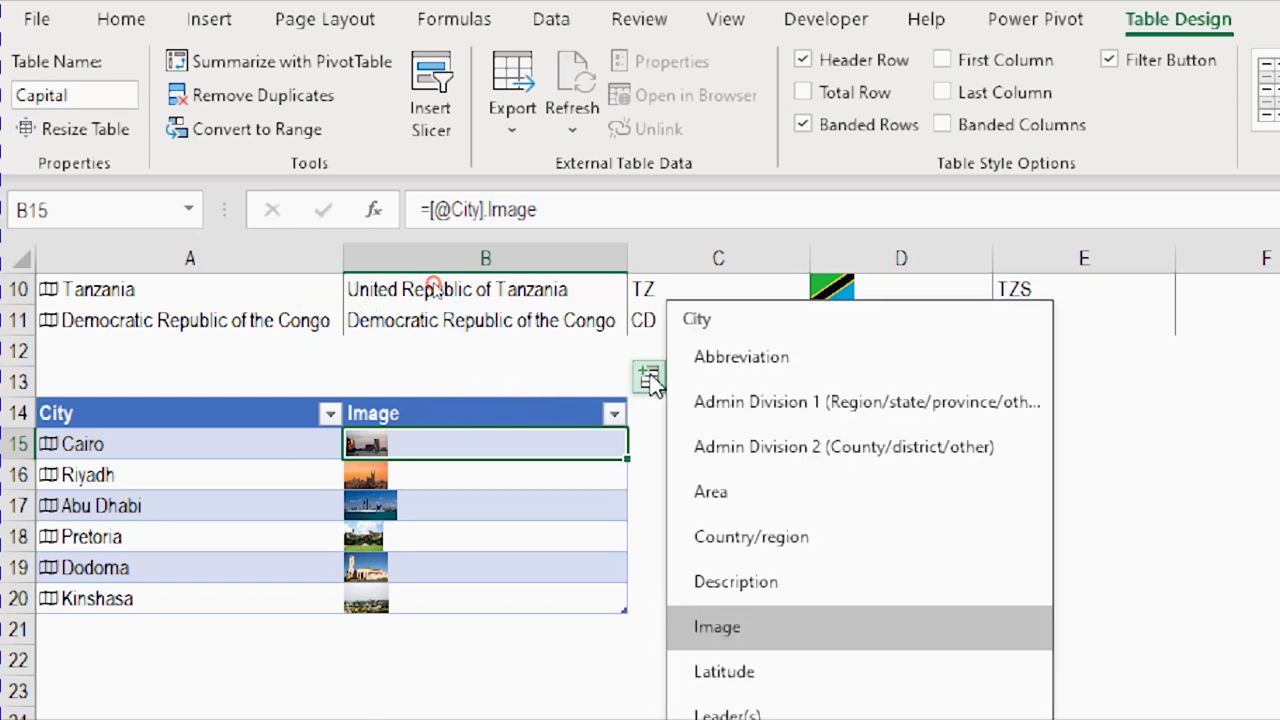
click(715, 491)
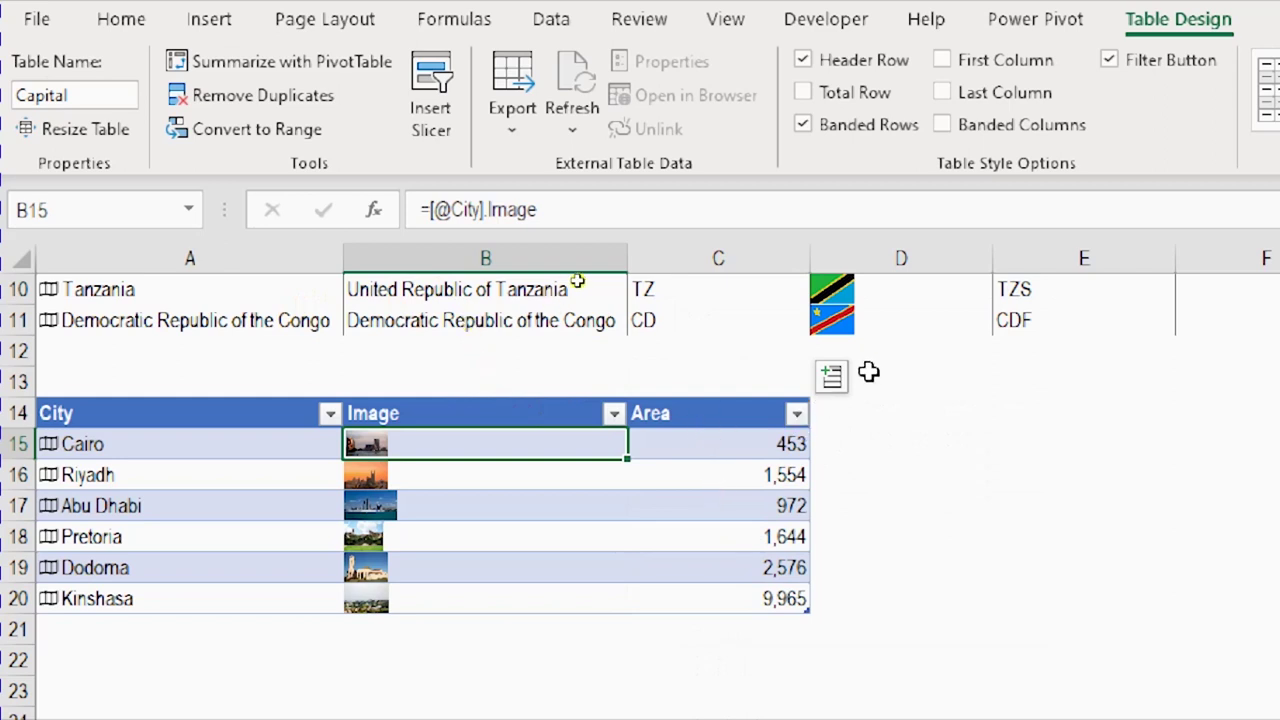
click(834, 378)
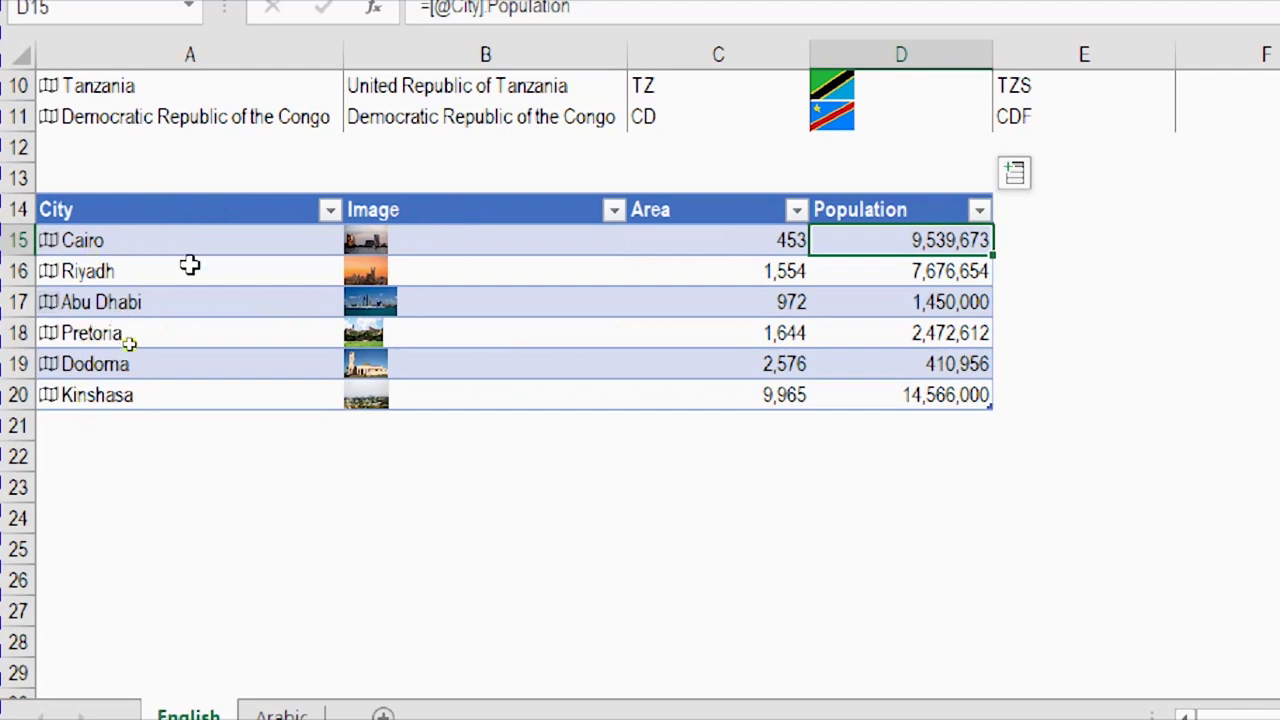
scroll(183, 157, up, 3)
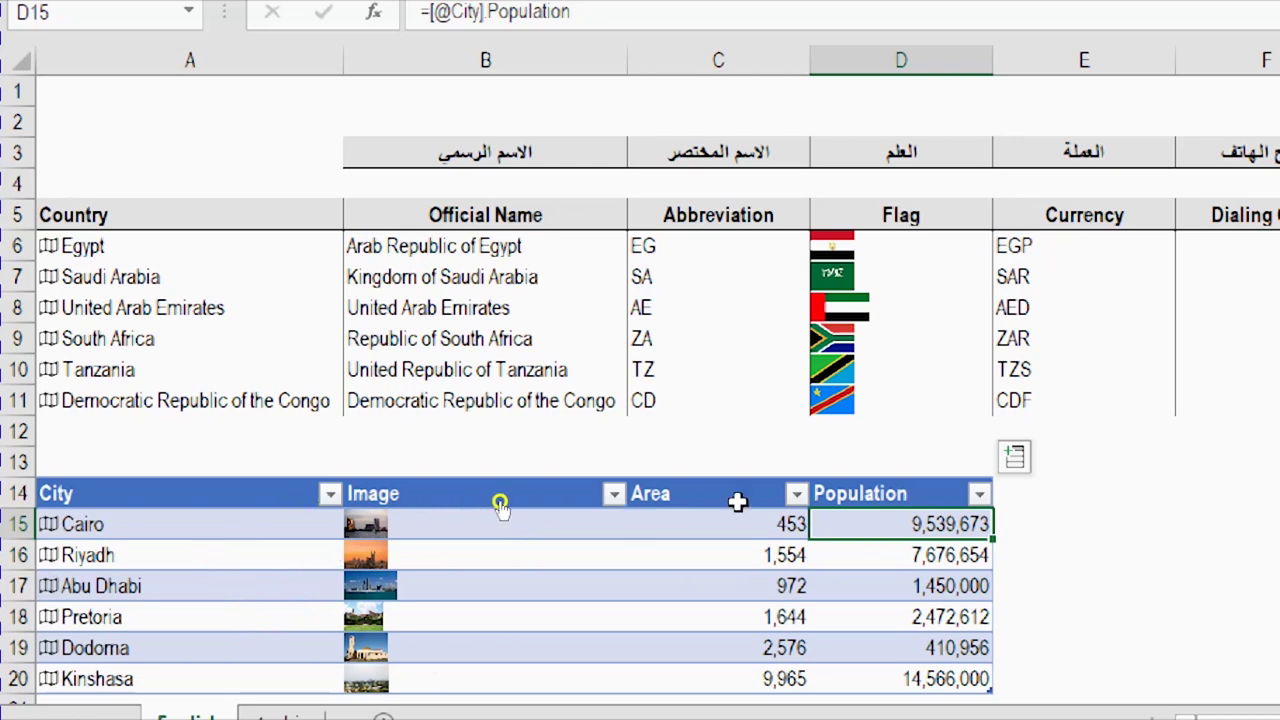
scroll(833, 514, down, 1)
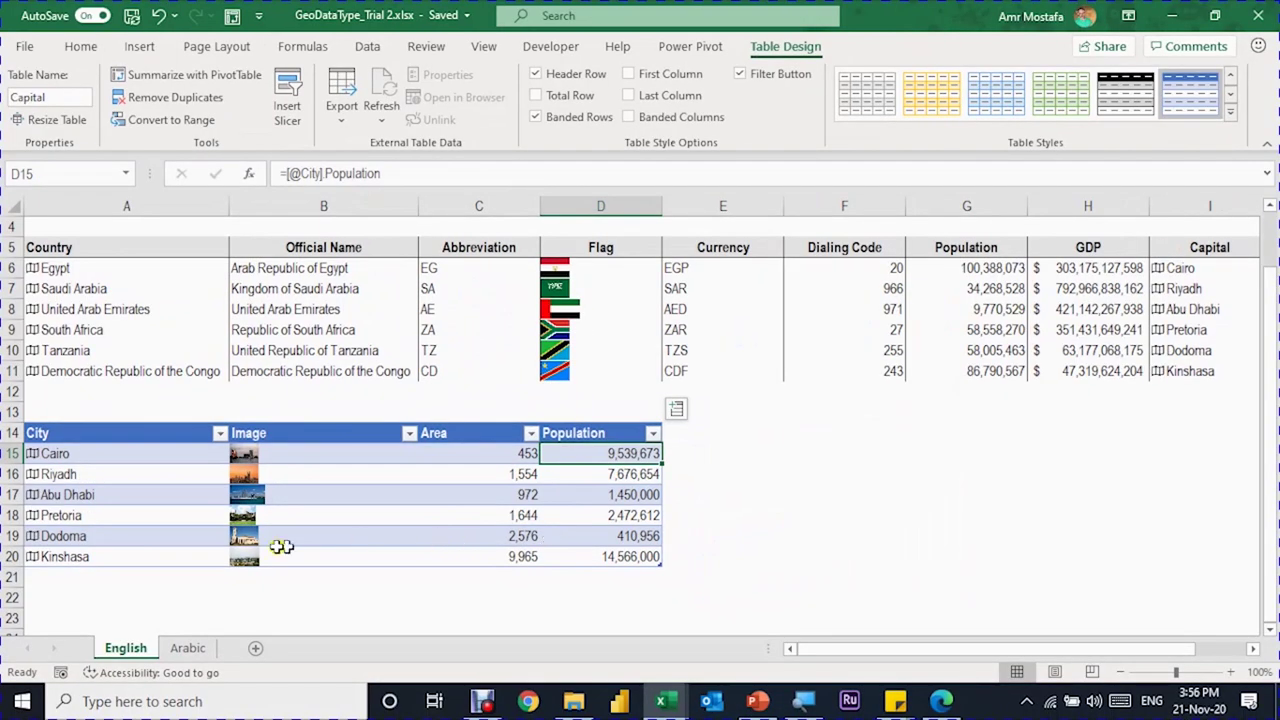
On the Arabic sheet, convert the country names in A4:A9 to the Geography data type and autofit column A.
click(178, 651)
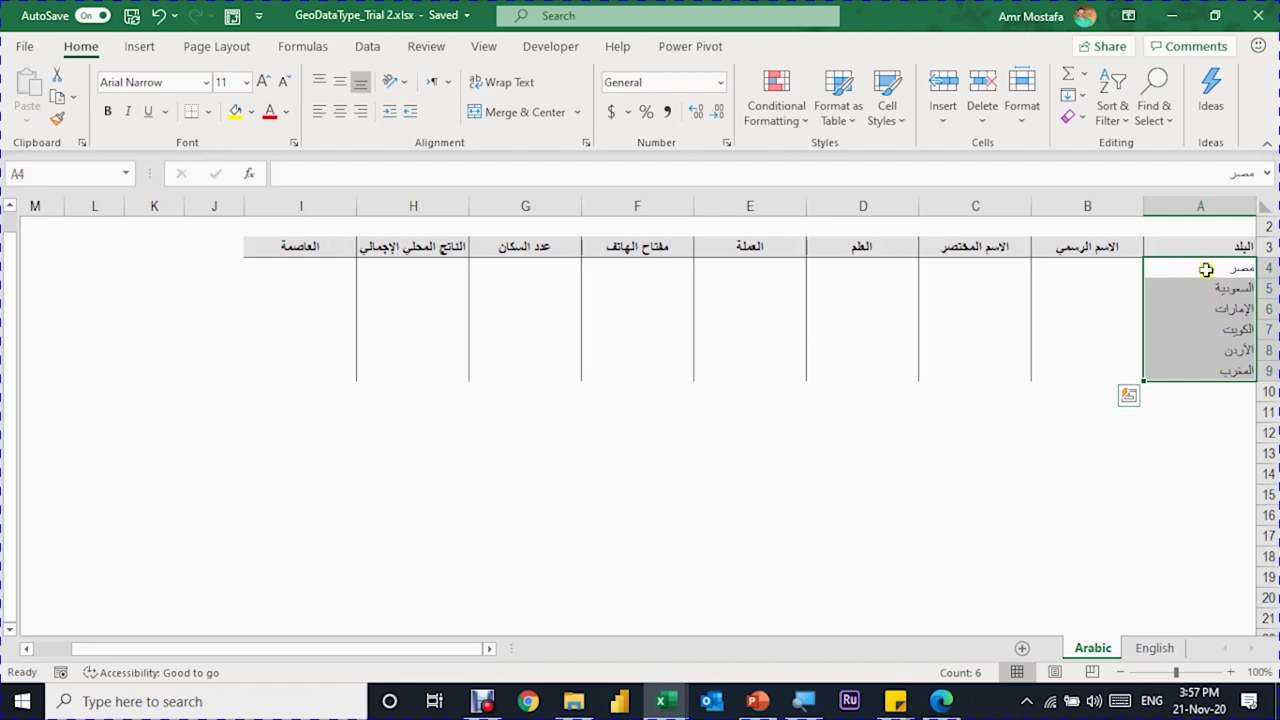
drag(1206, 270, 1217, 371)
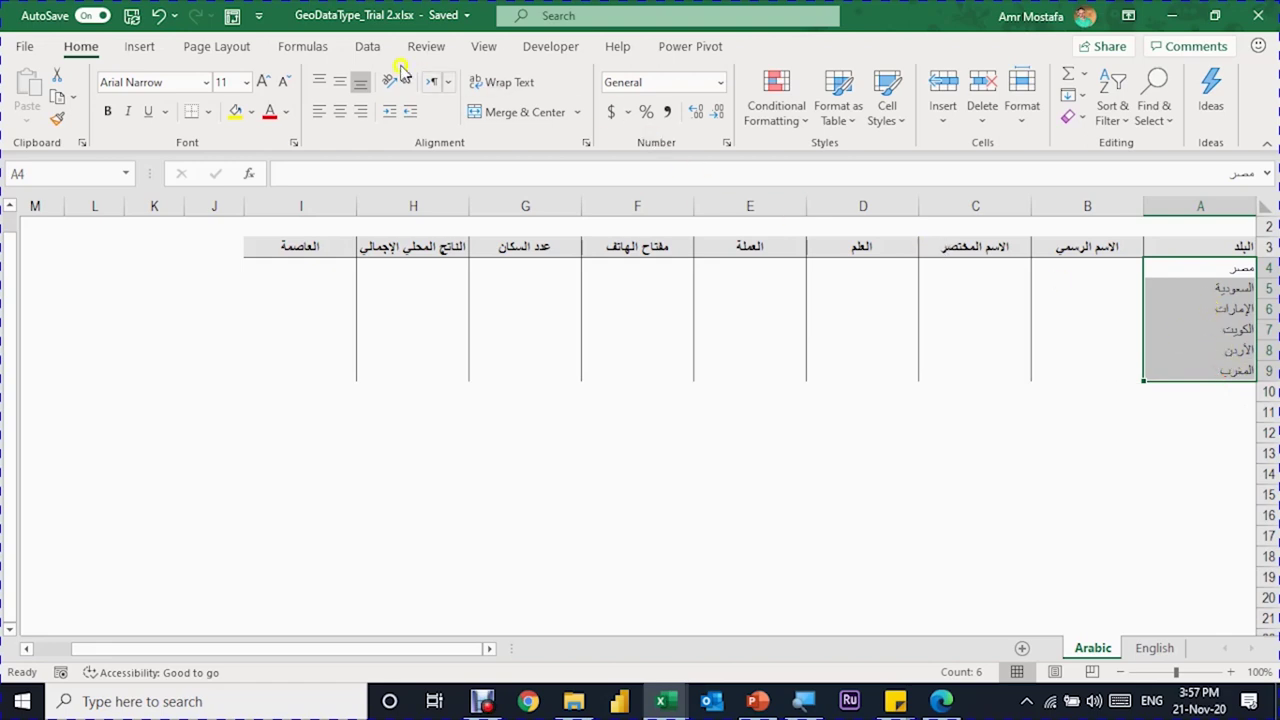
click(368, 48)
click(472, 92)
click(368, 92)
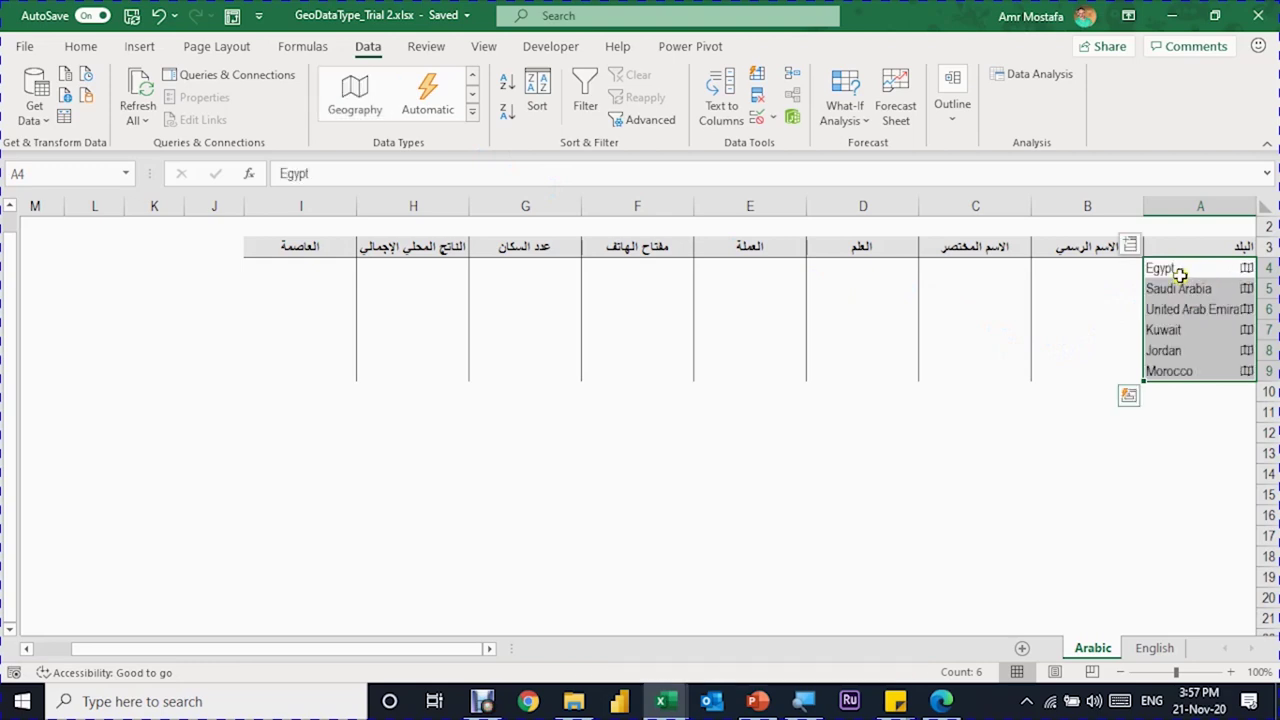
double_click(1148, 208)
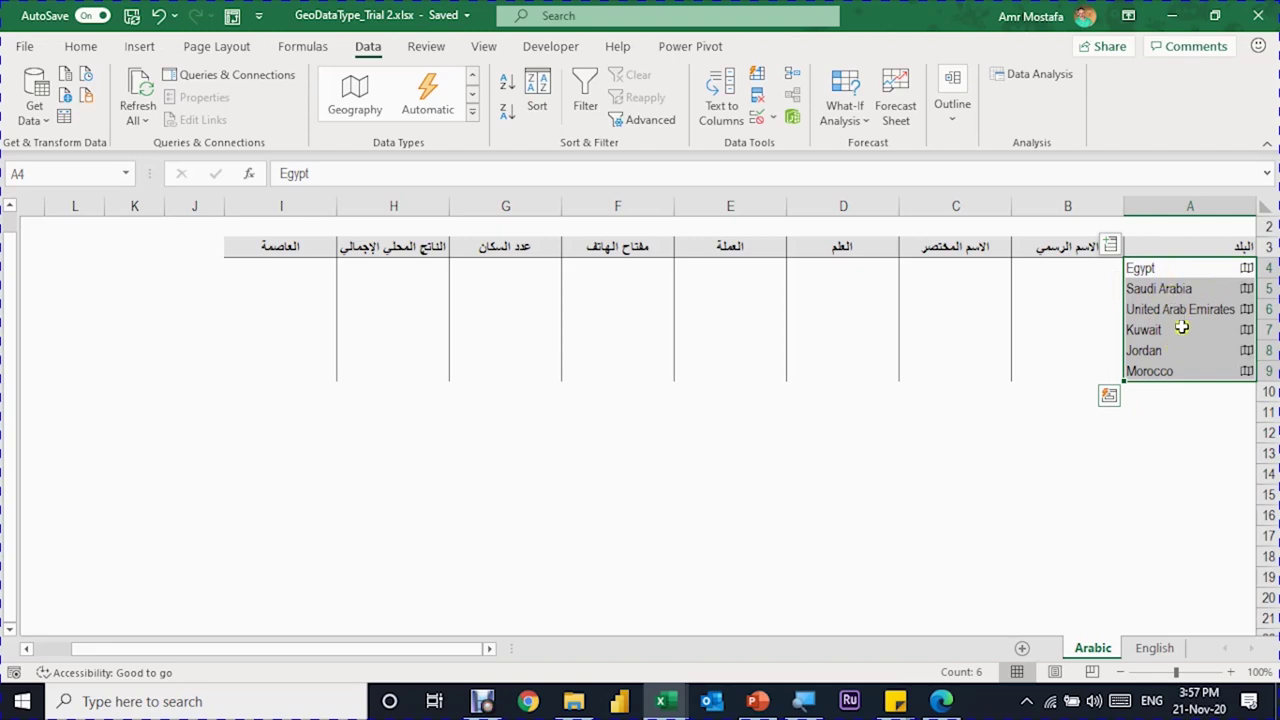
Extract the official name field for the countries in A4:A9 into column B and autofit that column.
click(1110, 246)
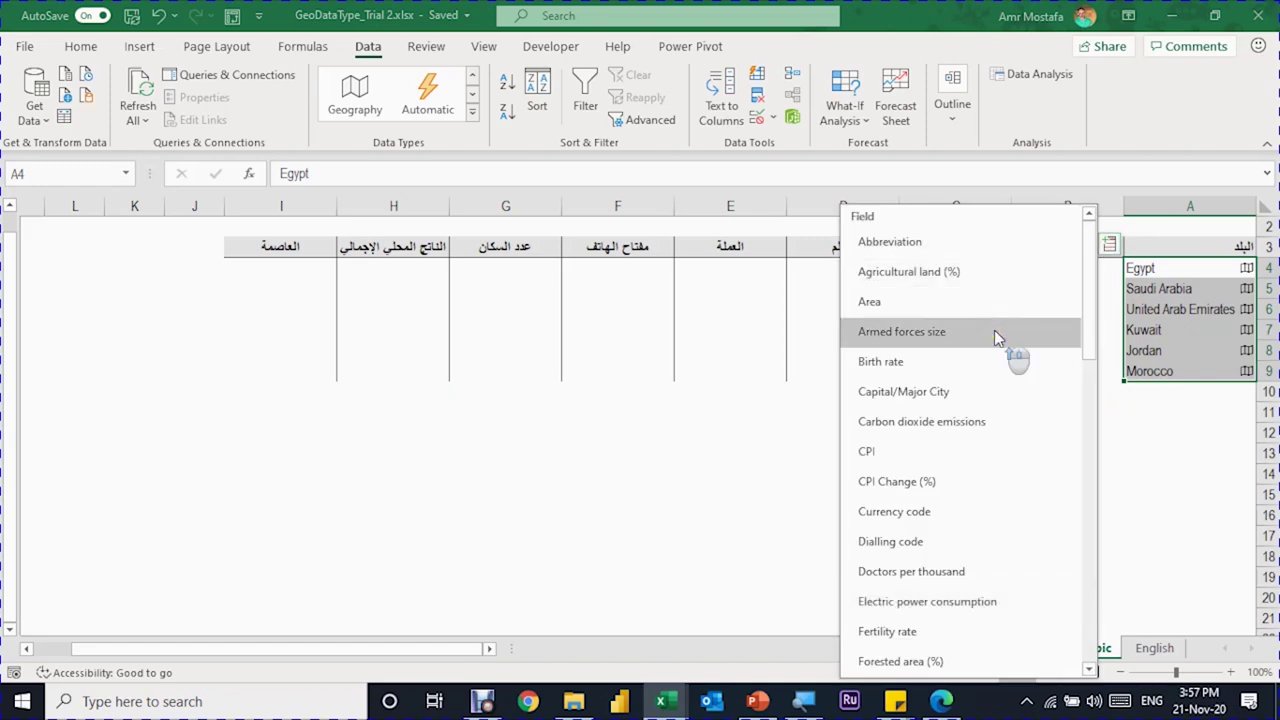
scroll(880, 598, down, 2)
scroll(890, 592, down, 4)
click(909, 612)
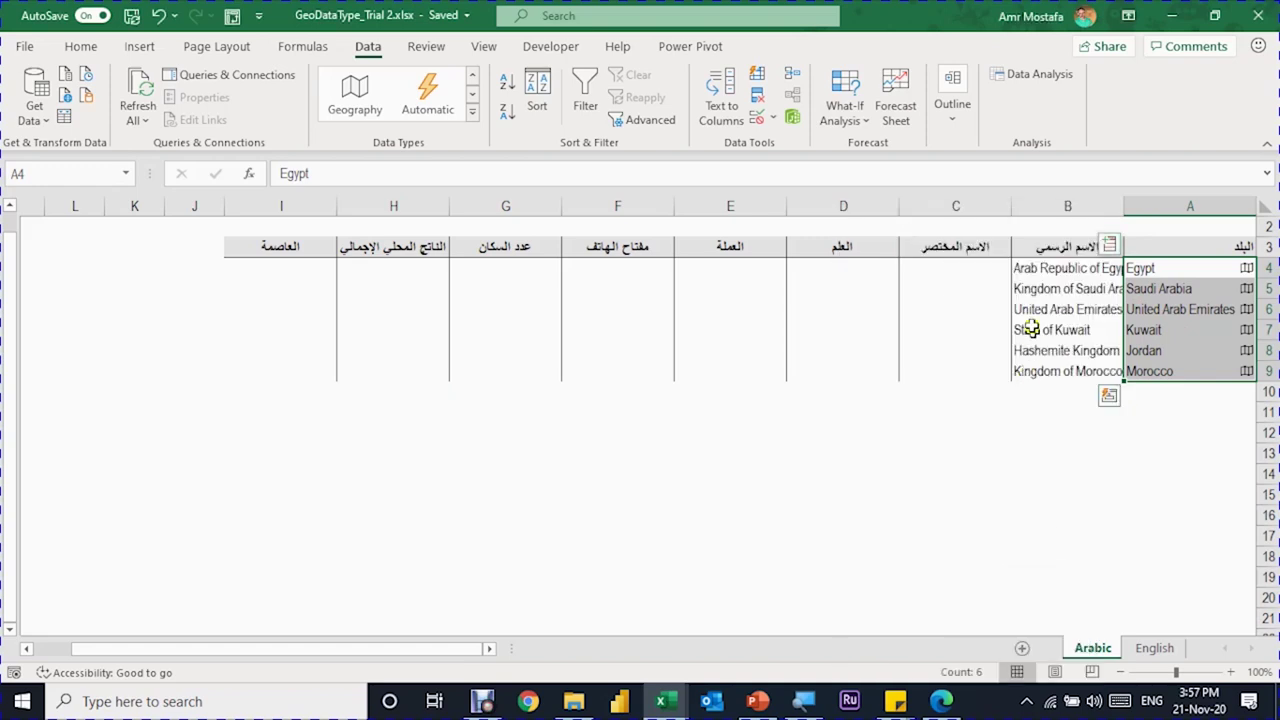
double_click(1011, 206)
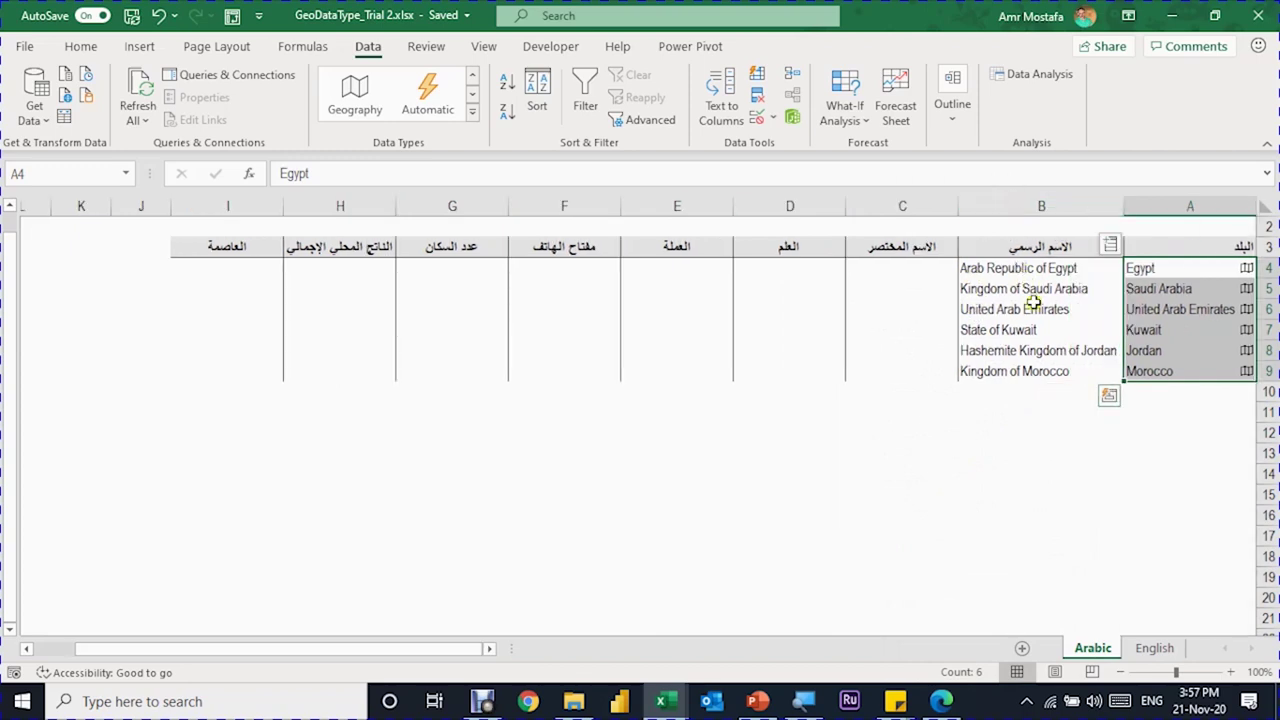